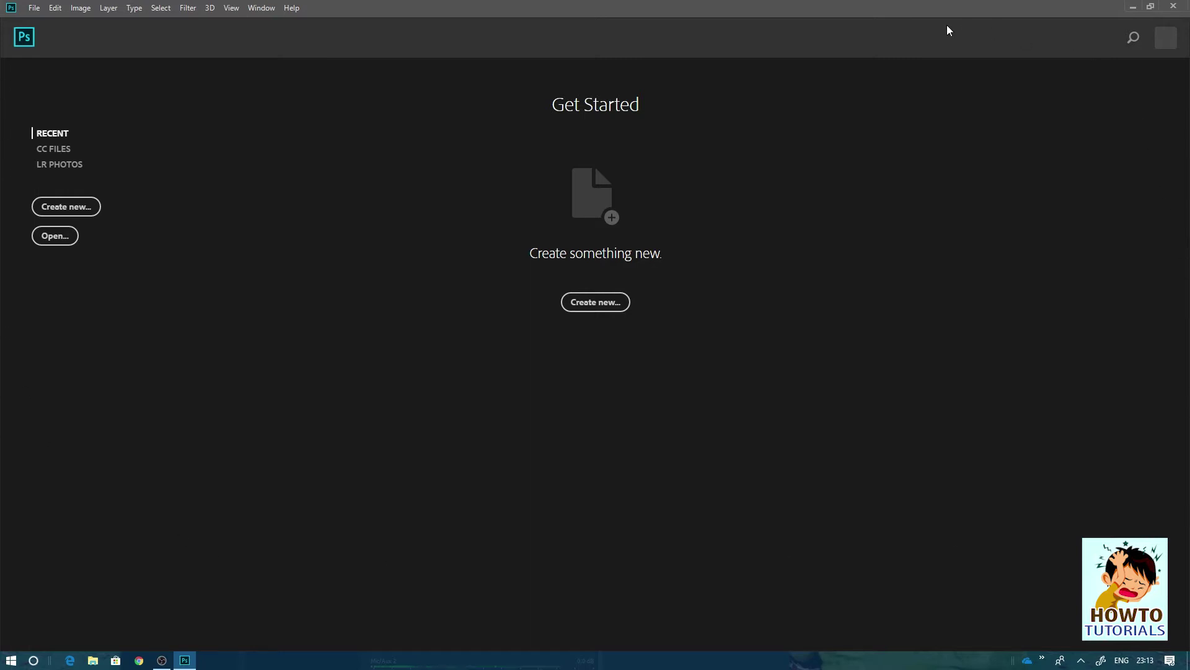
# - Browse the computer's folders for an existing file, then close the browser without opening anything
pyautogui.click(62, 206)
pyautogui.click(55, 240)
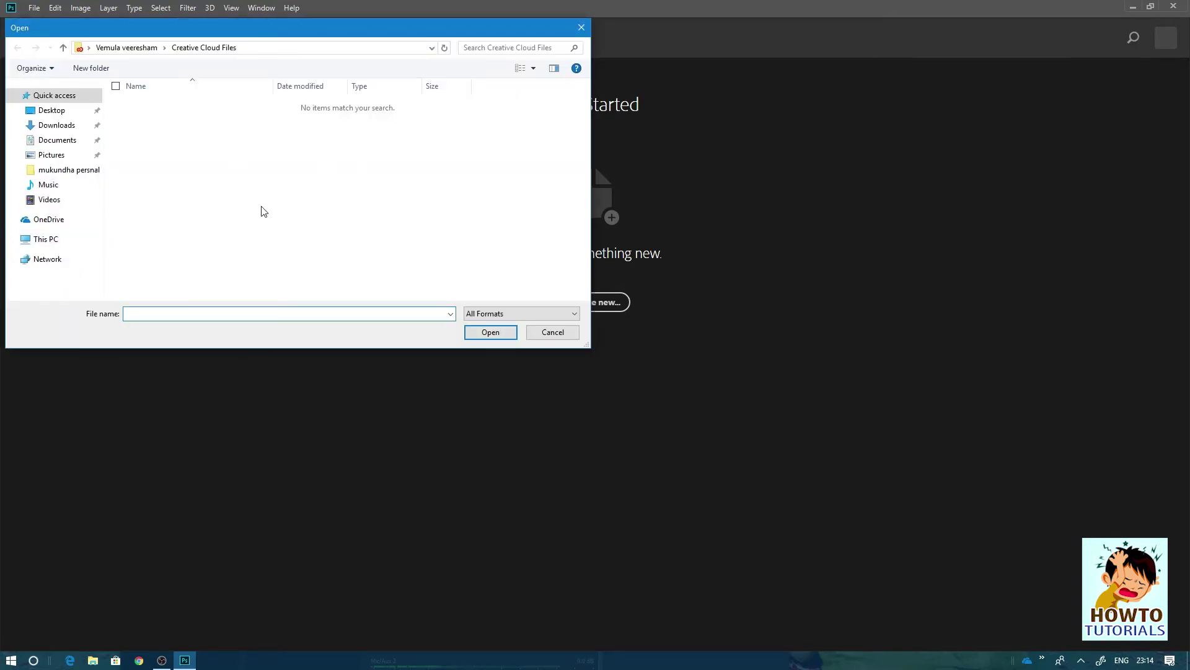
pyautogui.moveTo(46, 239)
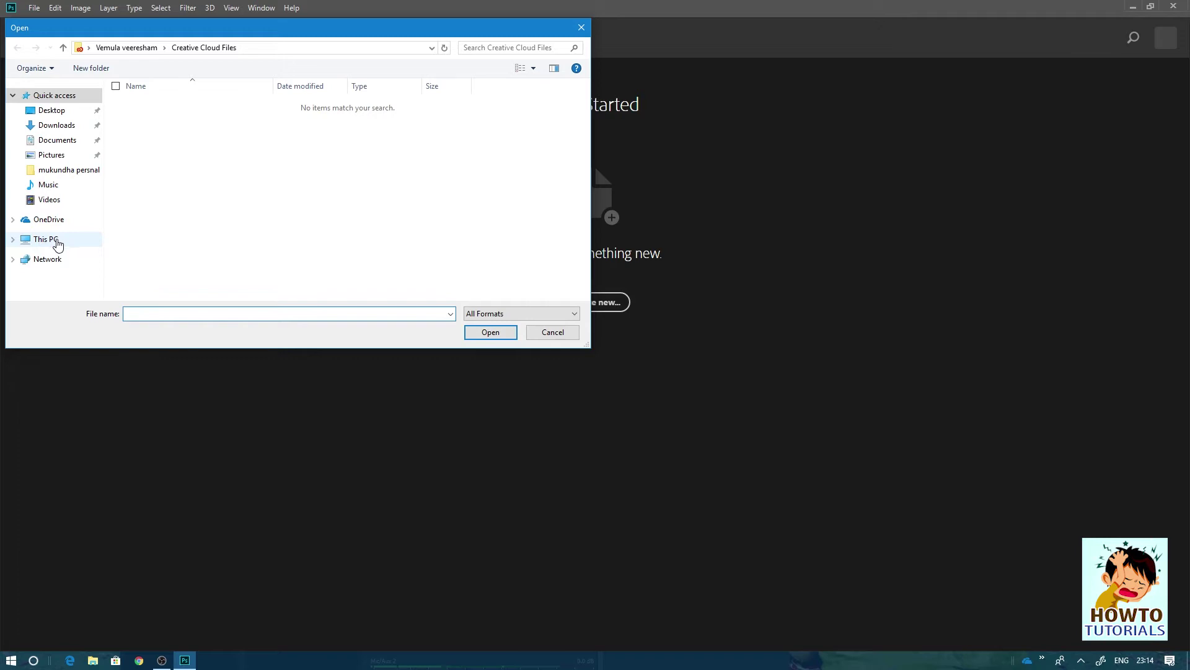
pyautogui.click(45, 241)
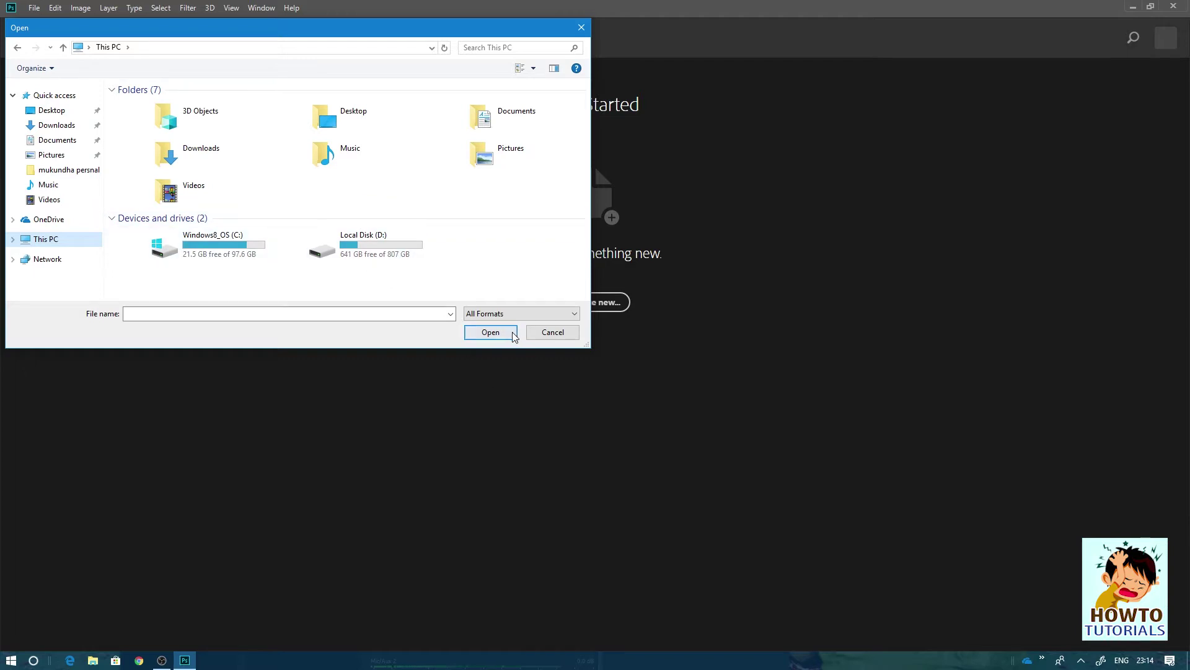
pyautogui.click(553, 334)
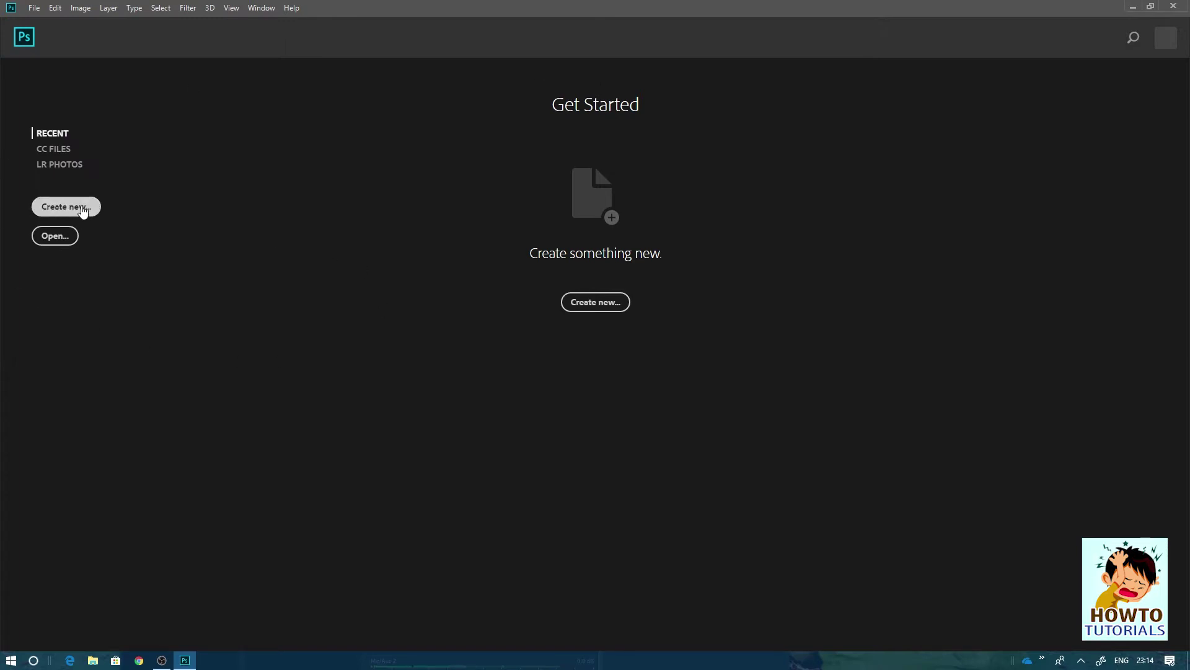
# - Start a new document and view the blank Photo presets, then the Print presets
pyautogui.click(604, 306)
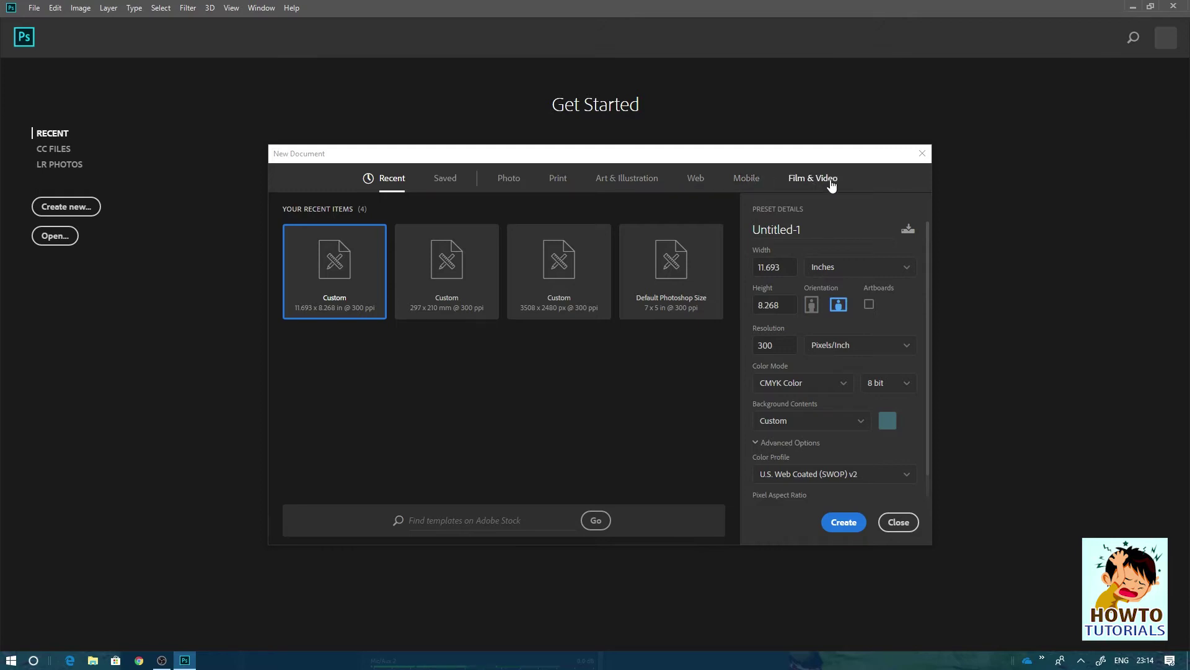
pyautogui.click(509, 185)
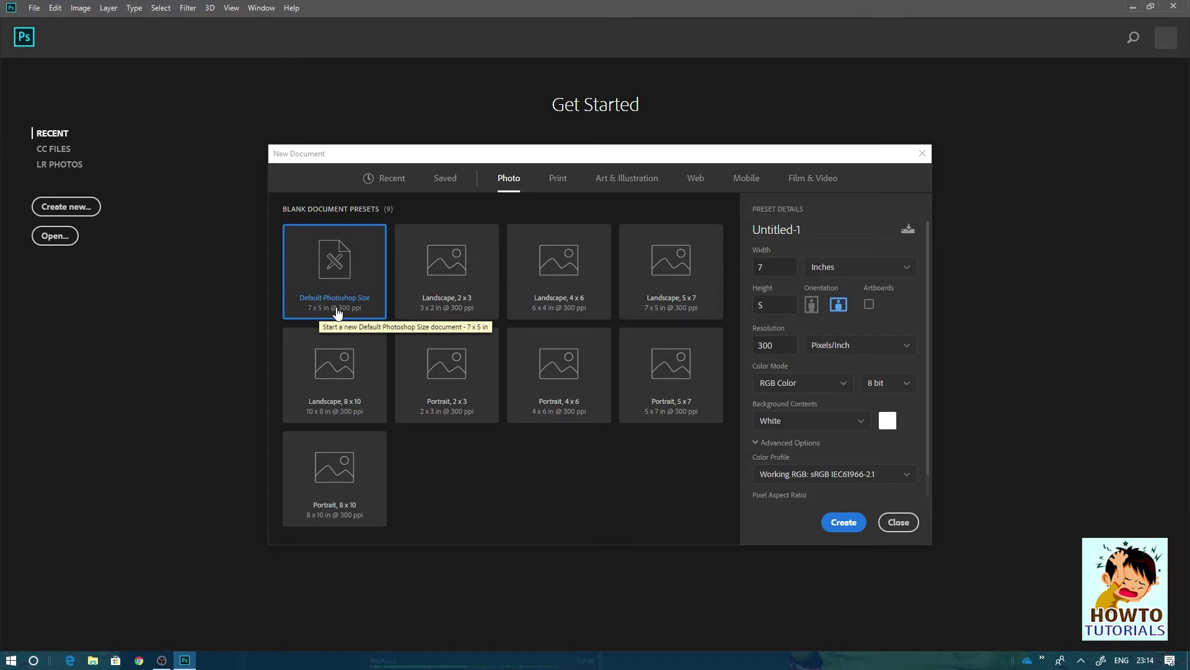
pyautogui.click(558, 179)
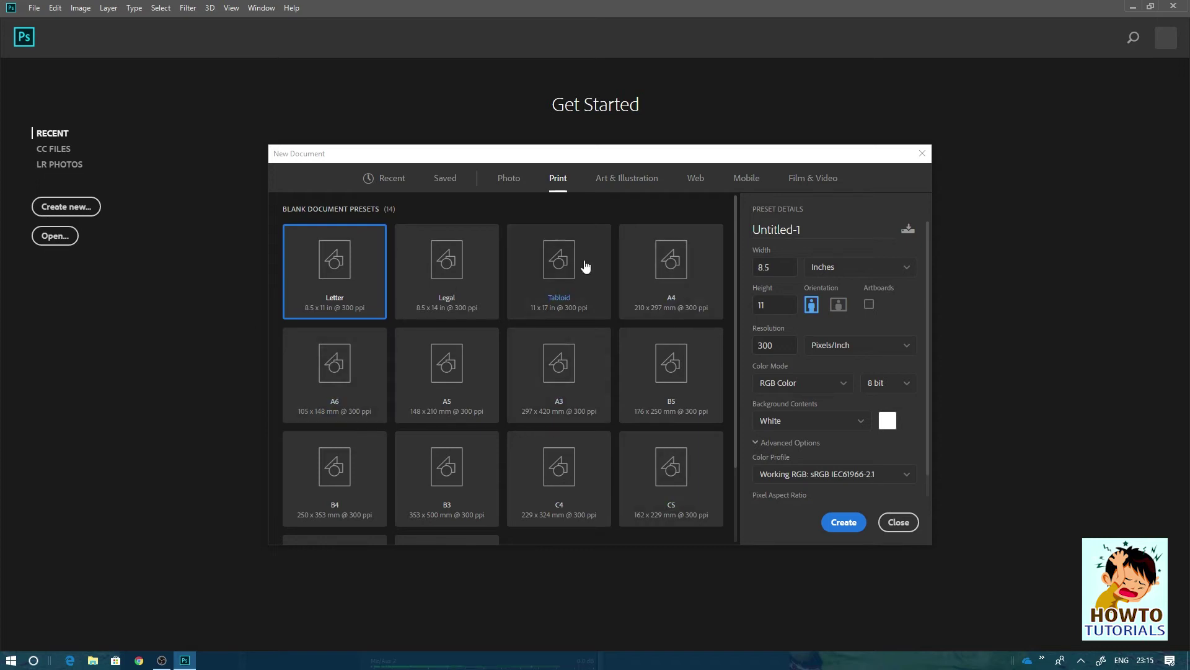
# - Browse the Art & Illustration, Web, Mobile and Film & Video presets, ending on HDTV 1080p
pyautogui.click(632, 179)
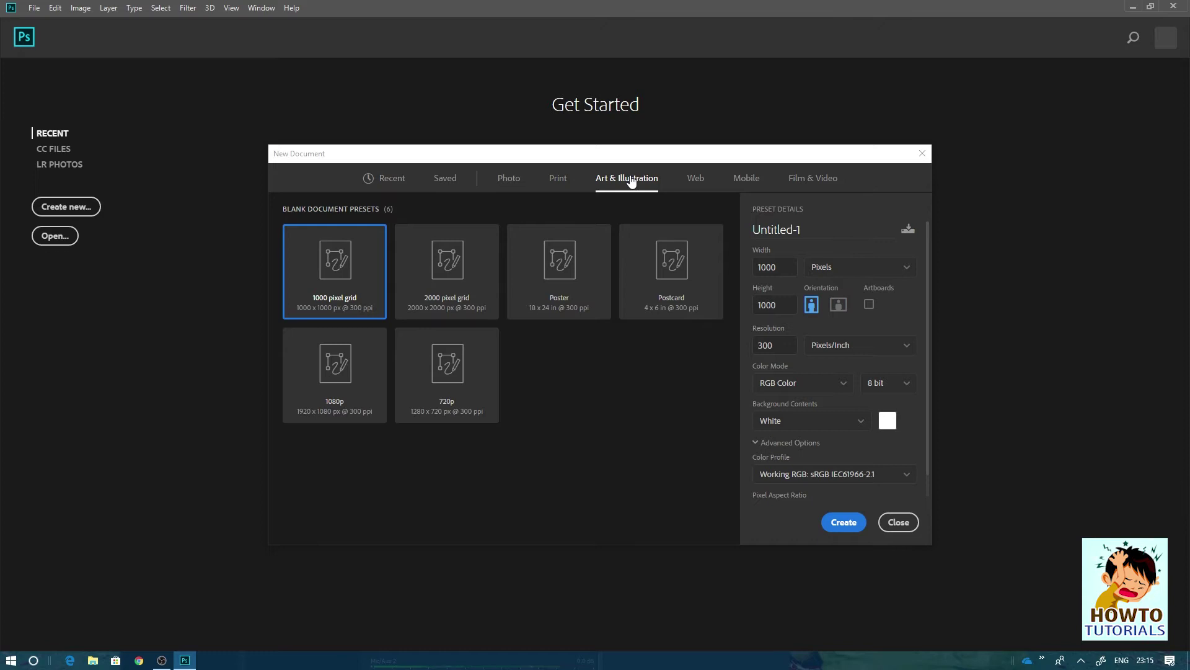
pyautogui.click(698, 179)
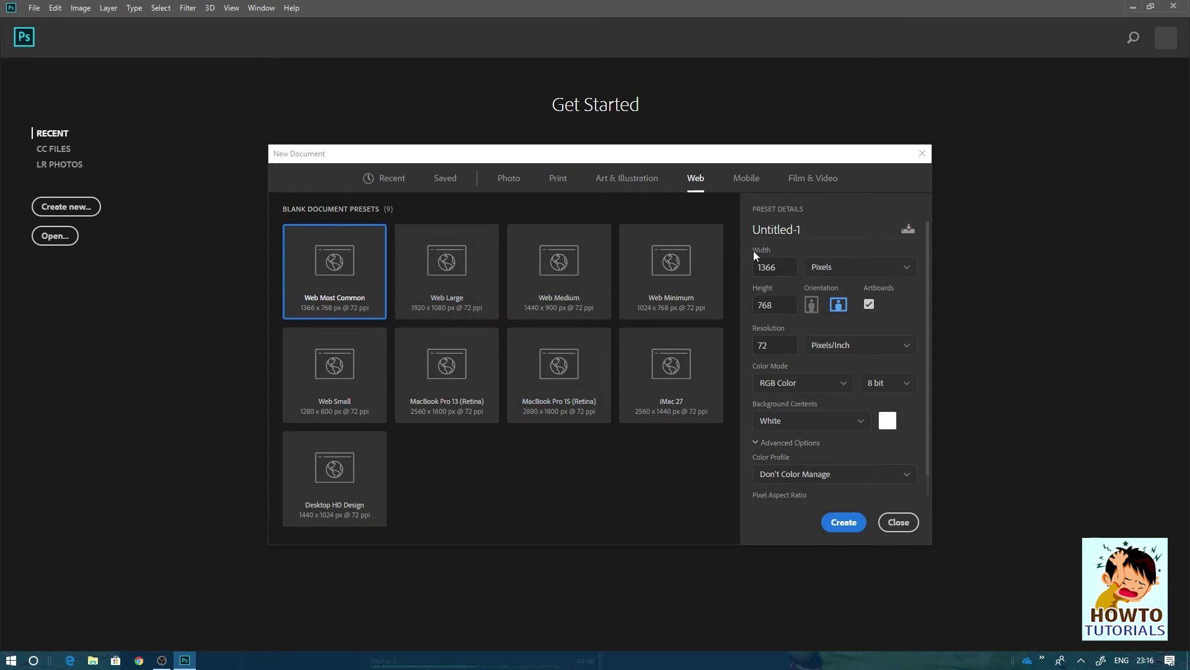
pyautogui.click(746, 180)
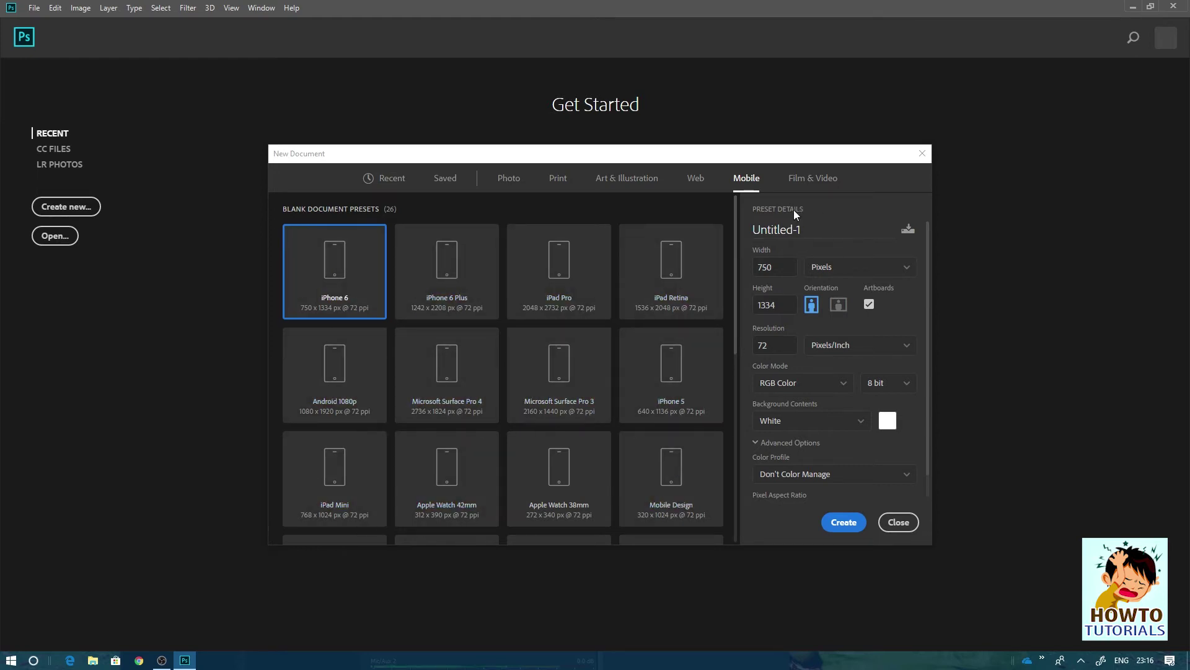
pyautogui.click(812, 180)
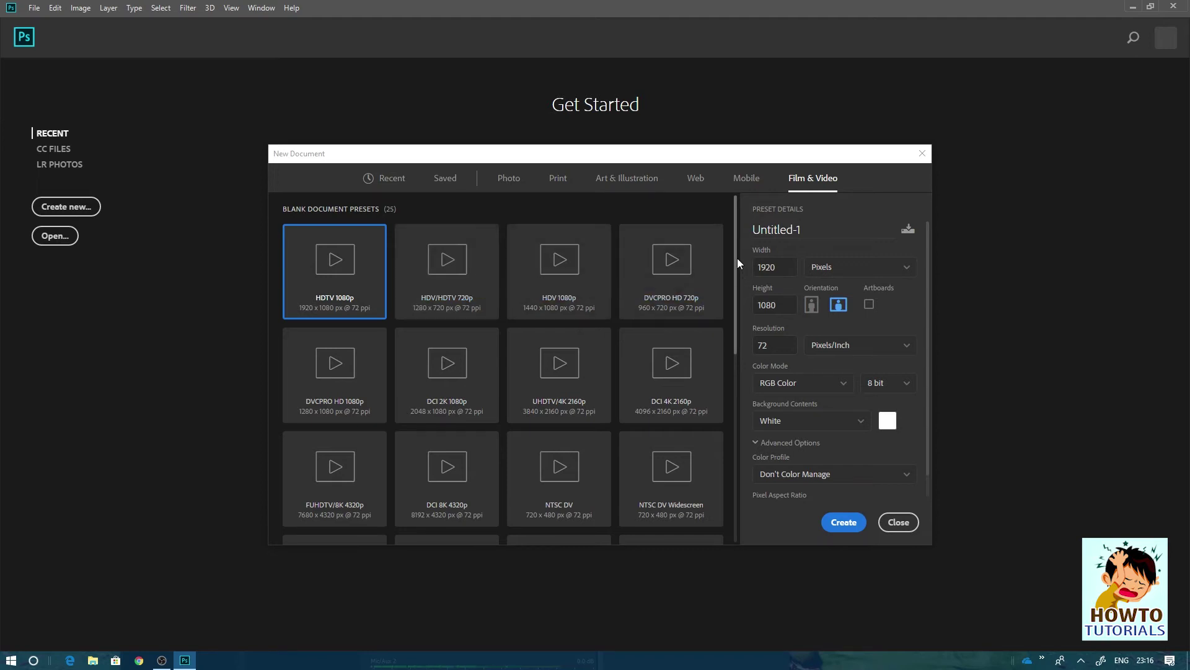
pyautogui.moveTo(738, 258); pyautogui.dragTo(734, 262)
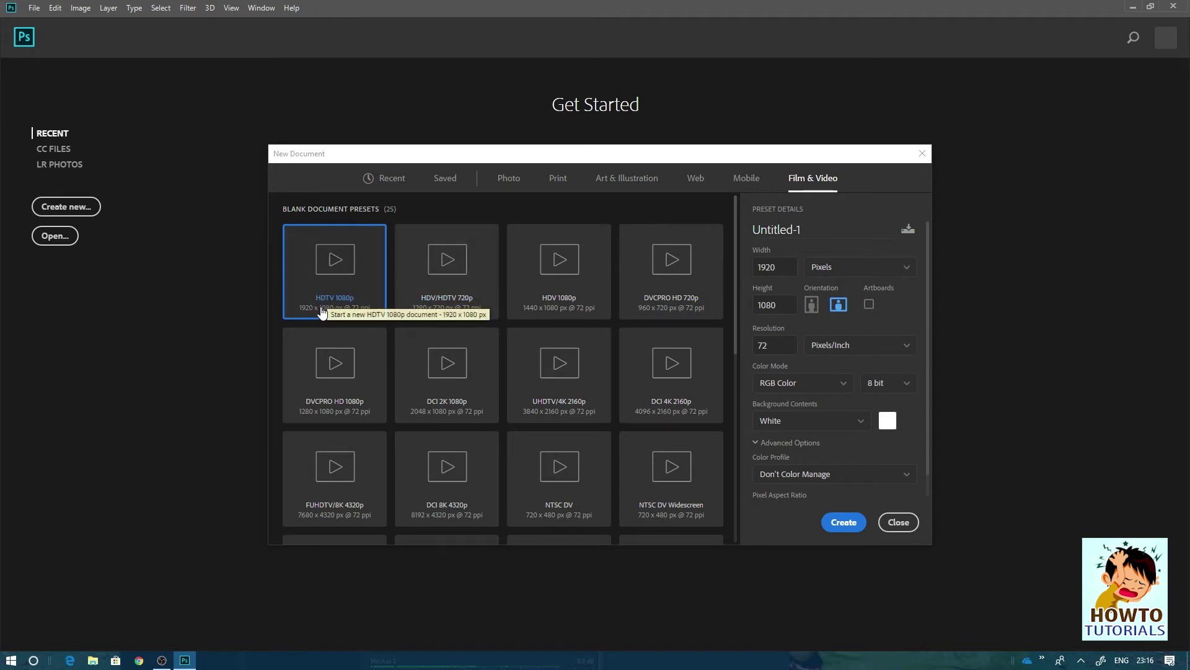
pyautogui.moveTo(734, 249); pyautogui.dragTo(733, 493)
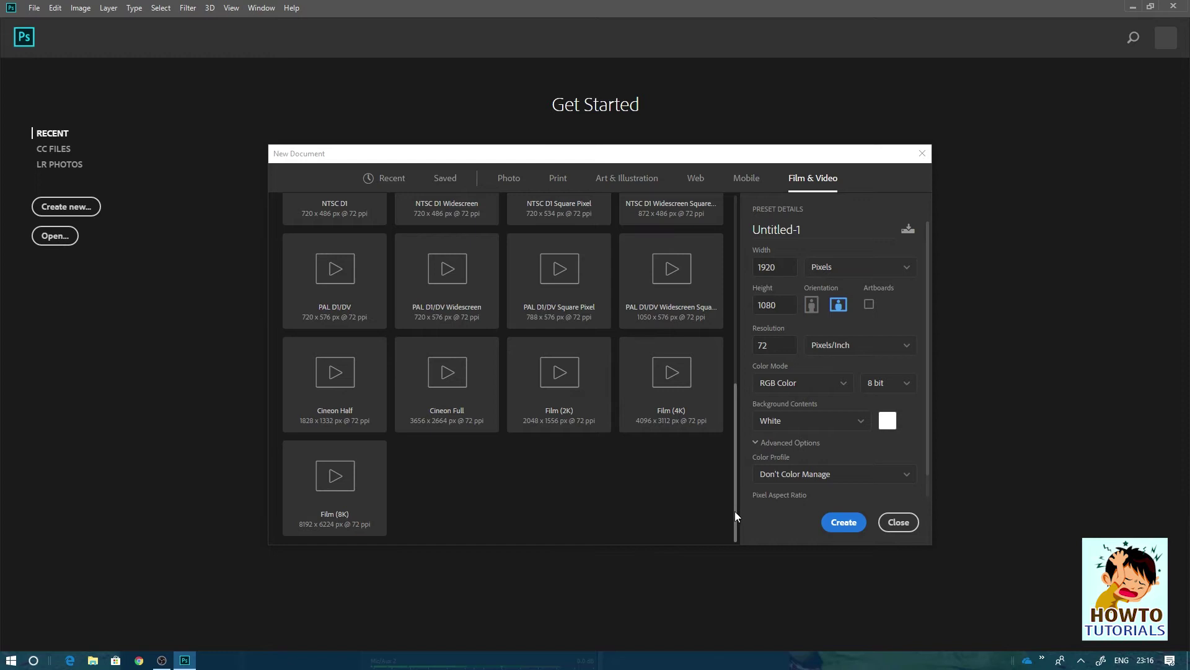
pyautogui.moveTo(734, 514); pyautogui.dragTo(739, 296)
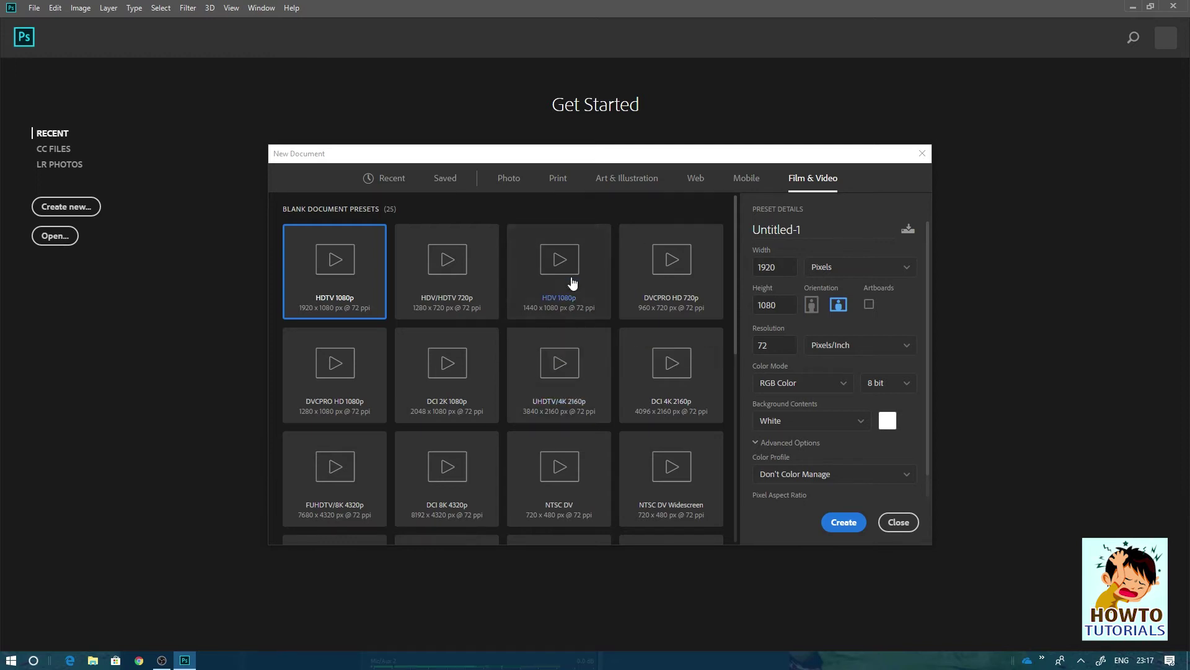
# - Choose the A4 print preset (210 × 297 mm, 300 ppi), trying CMYK before returning to RGB
pyautogui.click(559, 183)
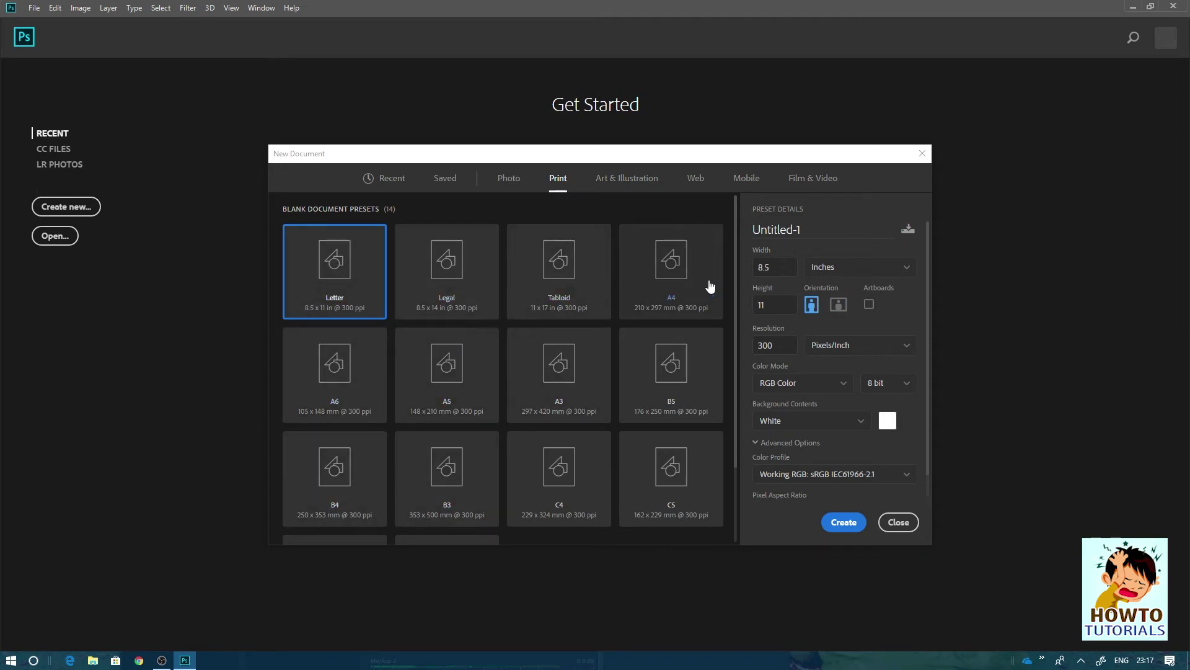
pyautogui.click(675, 265)
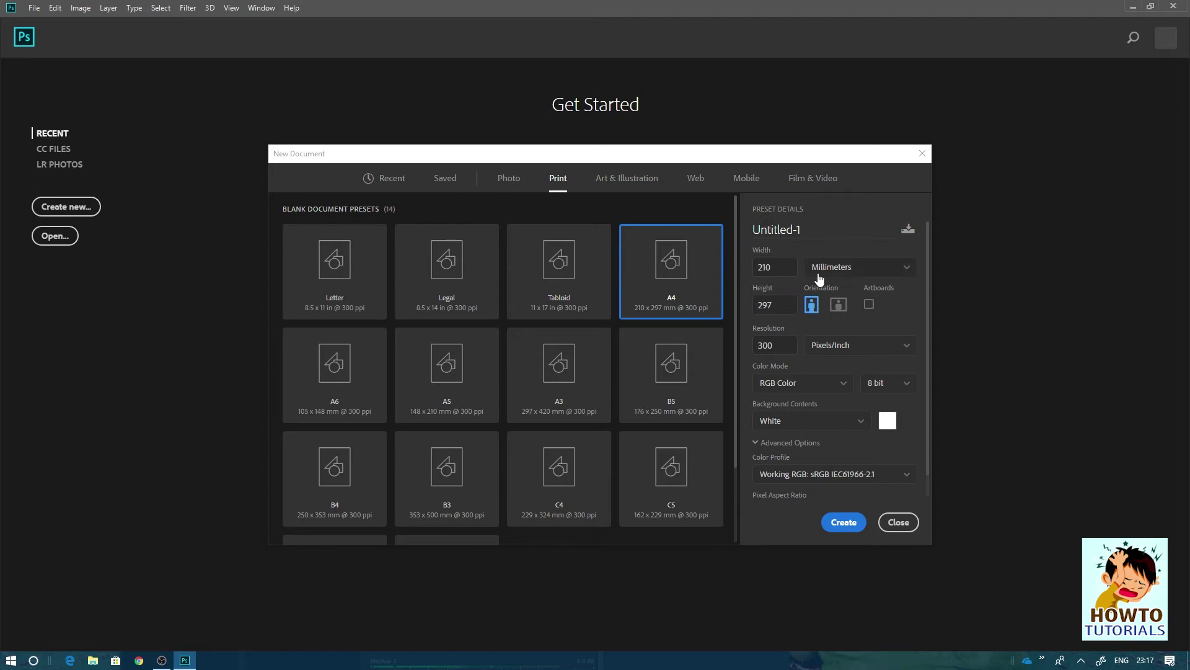
pyautogui.click(824, 391)
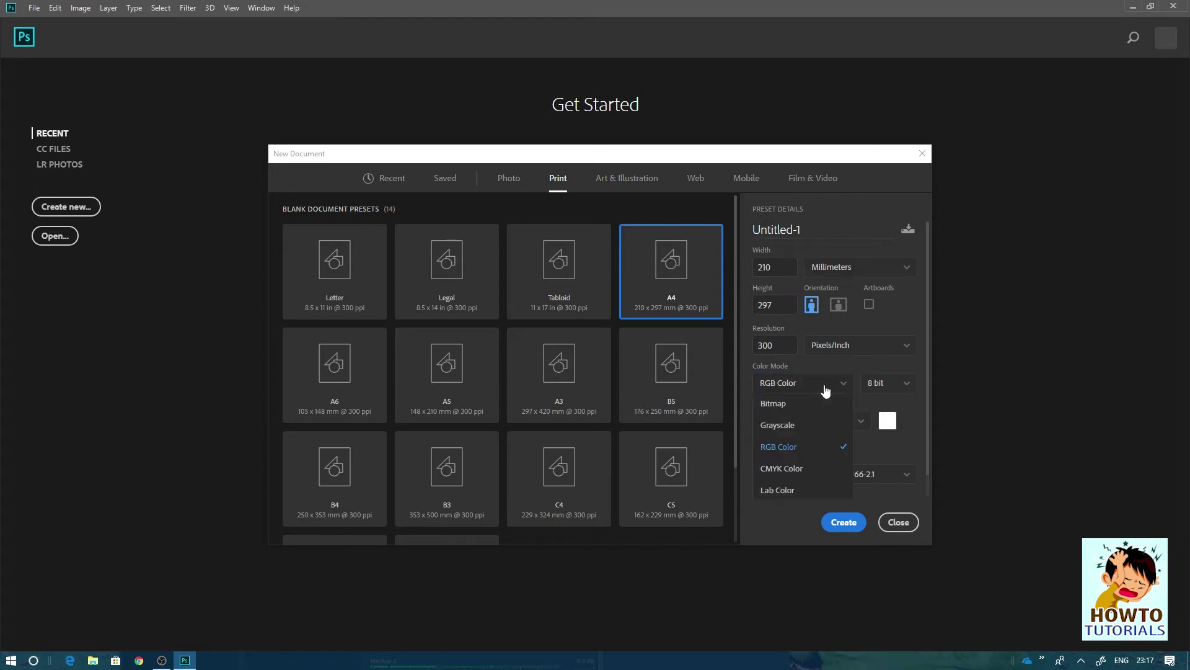
pyautogui.click(807, 469)
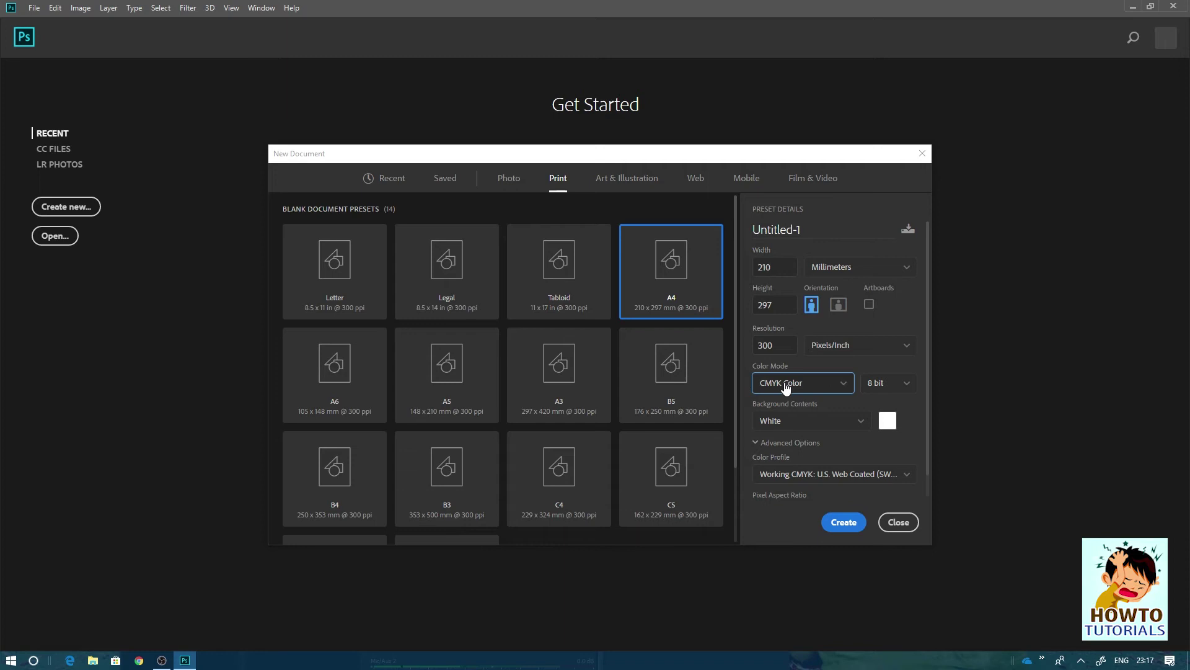
pyautogui.click(845, 385)
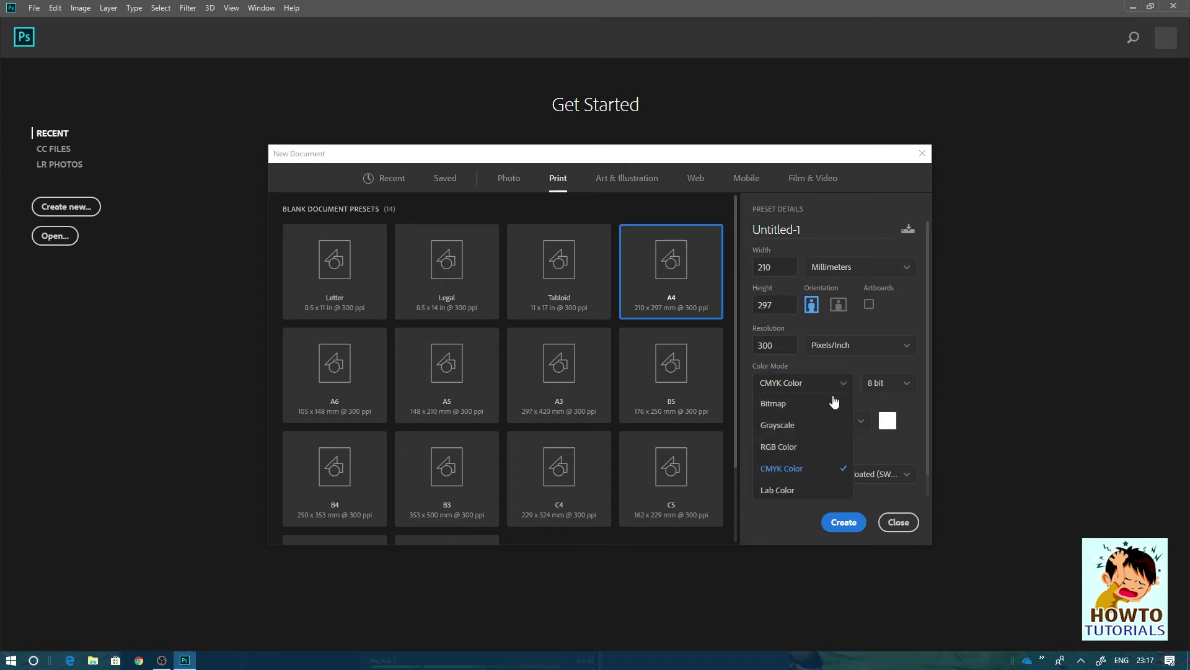
pyautogui.click(804, 446)
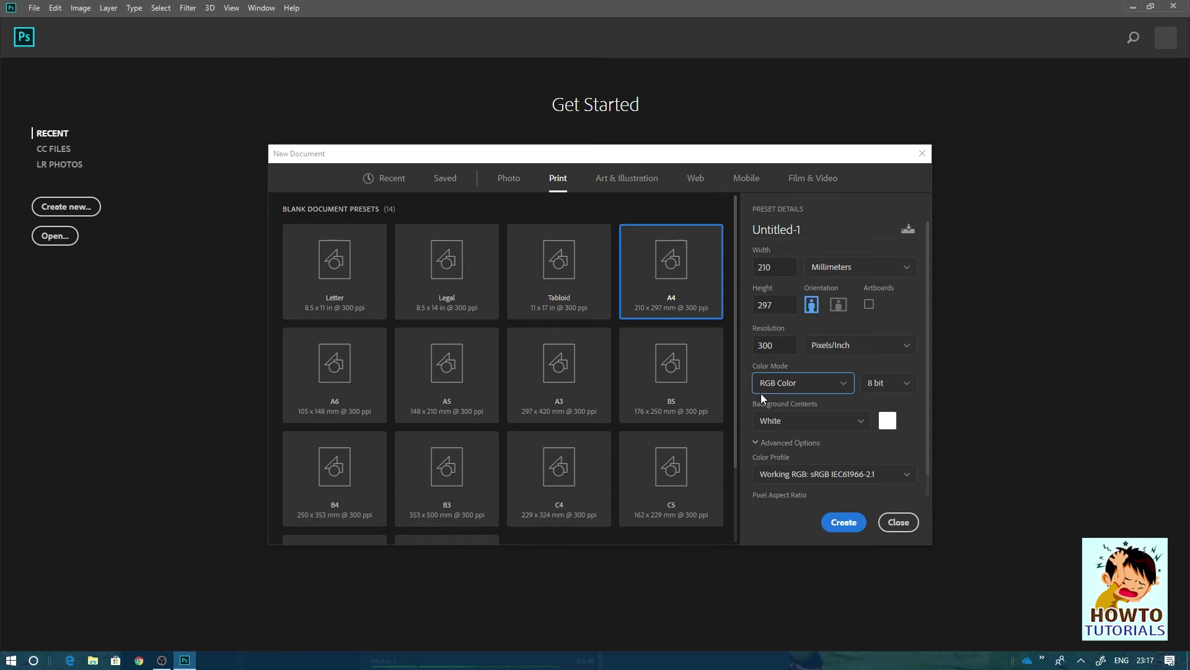
pyautogui.click(847, 387)
pyautogui.click(809, 469)
pyautogui.click(792, 386)
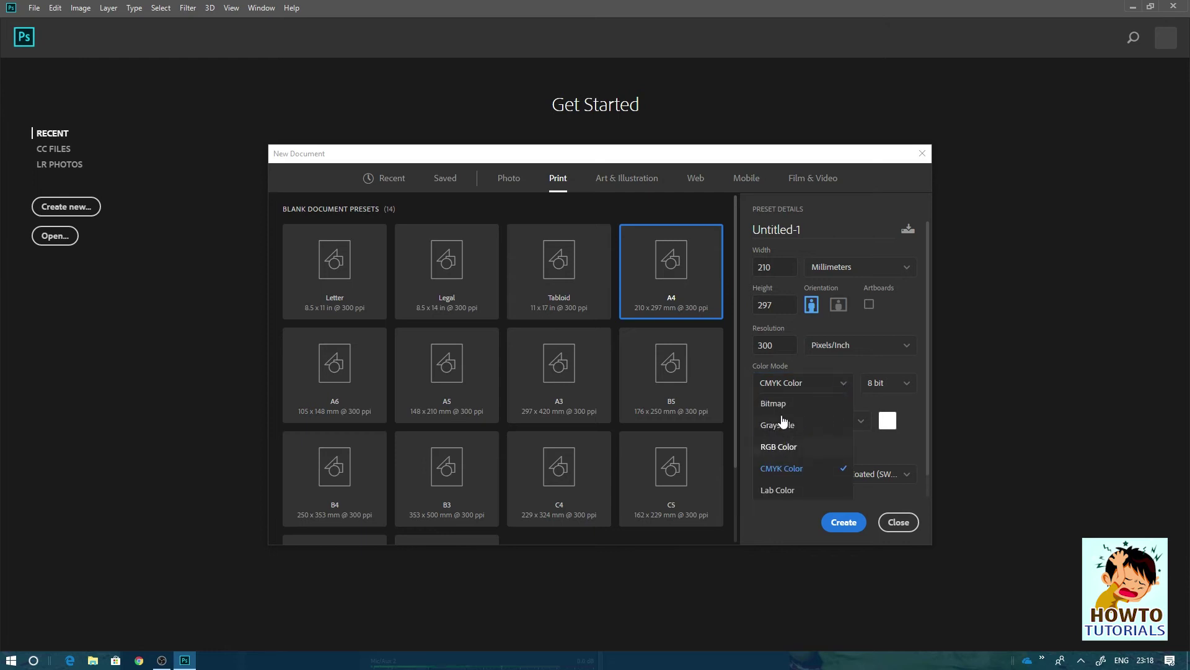
pyautogui.click(781, 443)
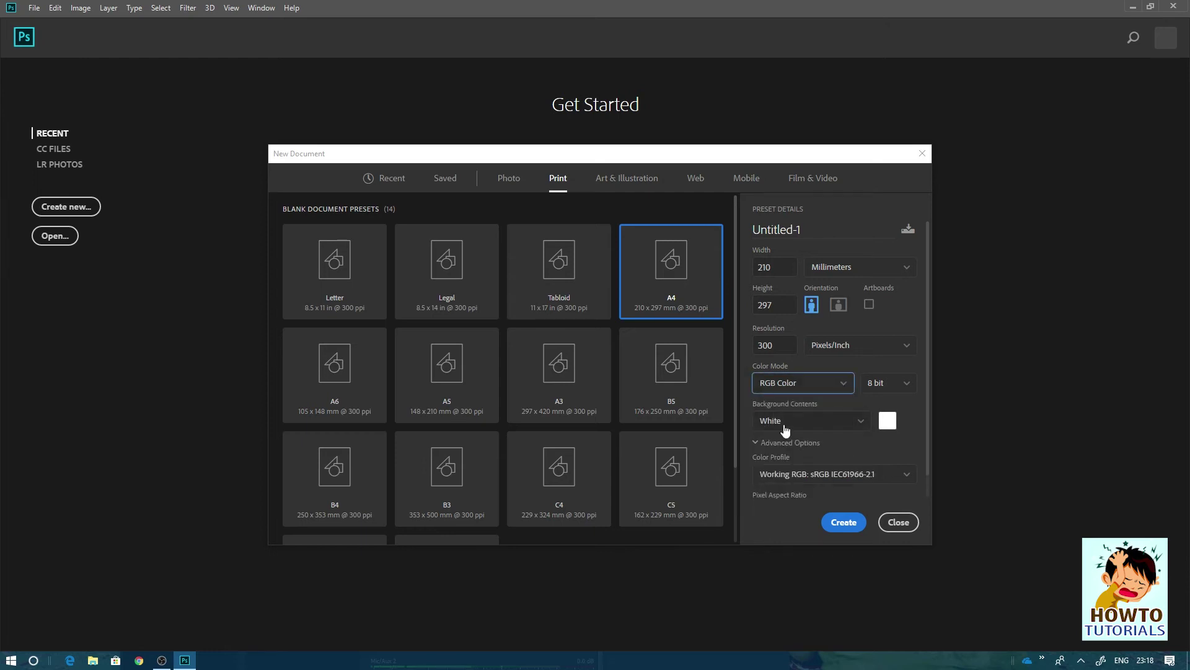
pyautogui.click(813, 386)
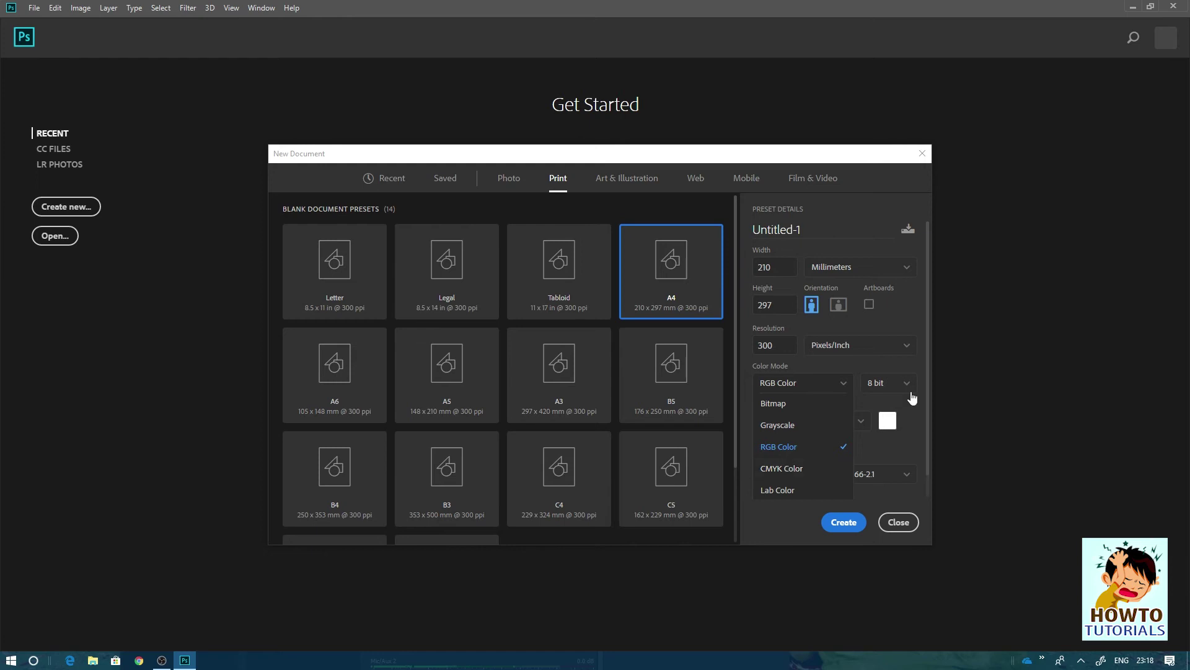
pyautogui.click(916, 359)
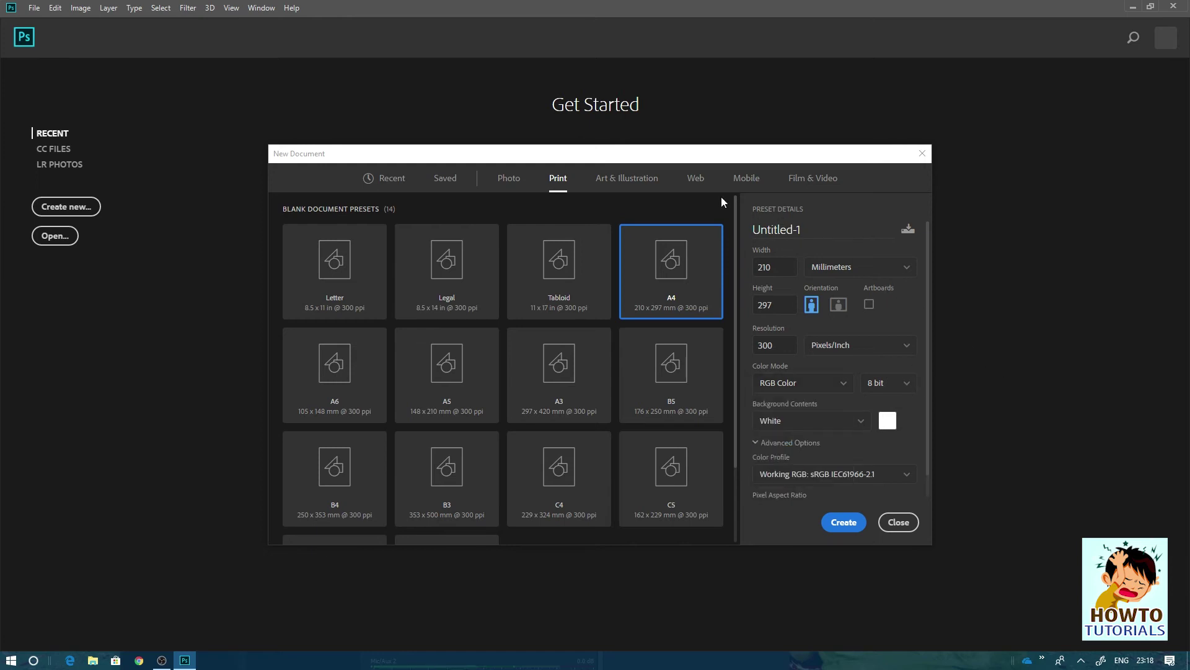
pyautogui.click(827, 231)
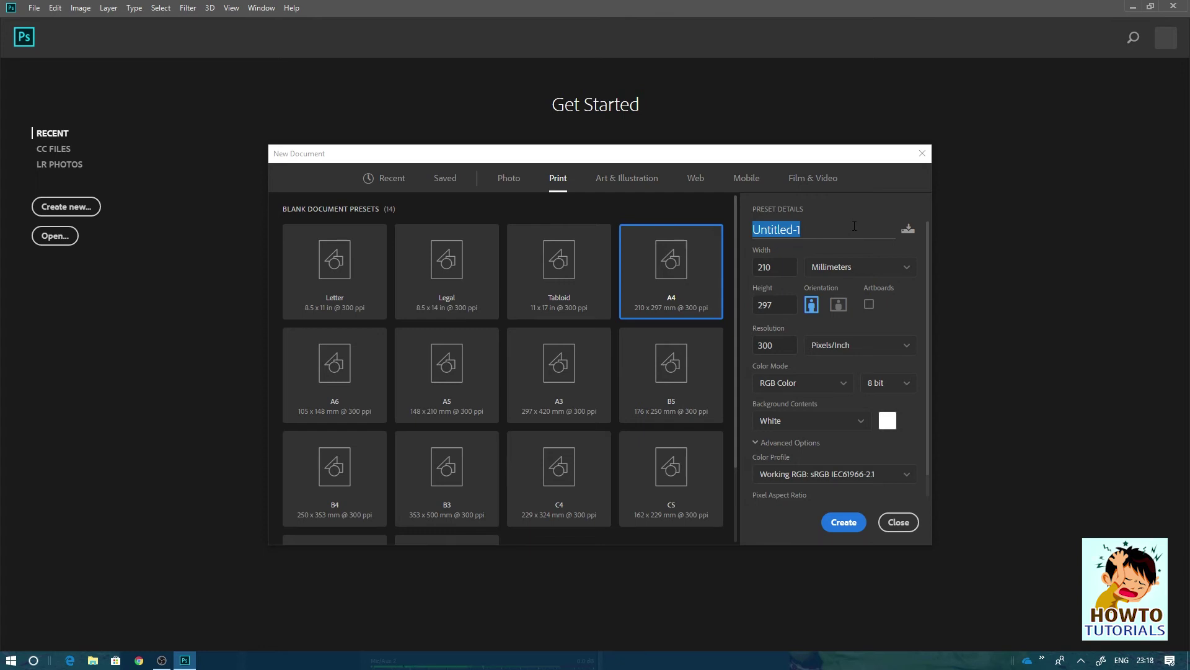
# - Name the document HOWTO, measure it in pixels, and make it landscape at 3508 × 2480
pyautogui.write('HOWTO')
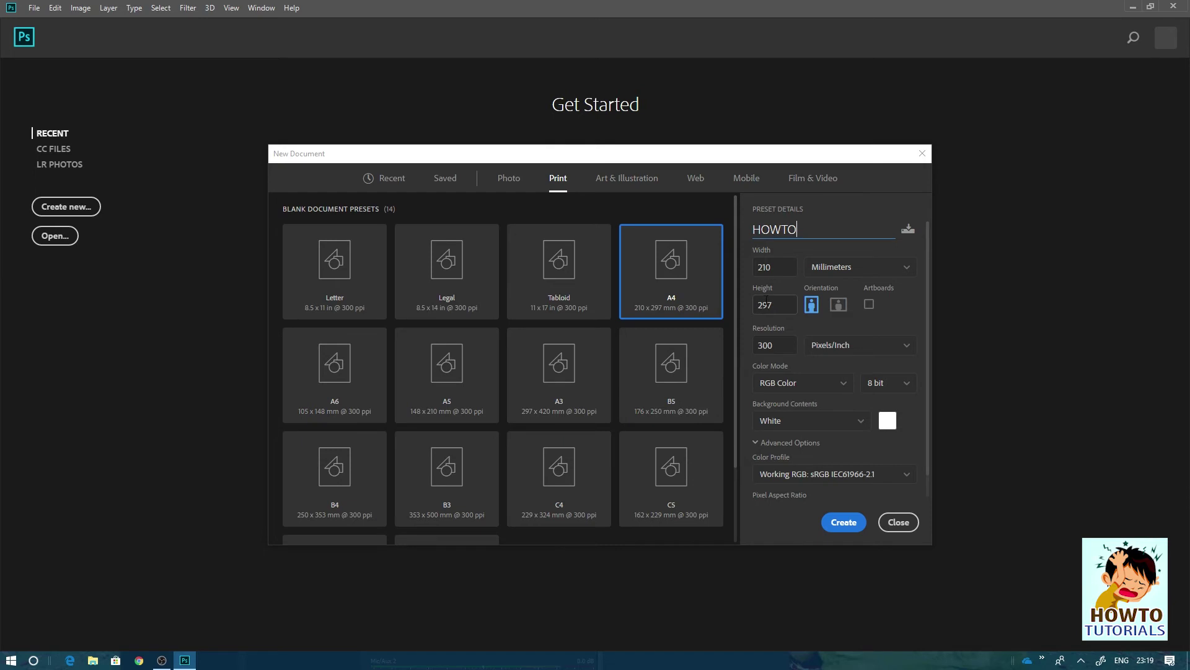
pyautogui.moveTo(783, 268); pyautogui.dragTo(754, 272)
pyautogui.click(887, 273)
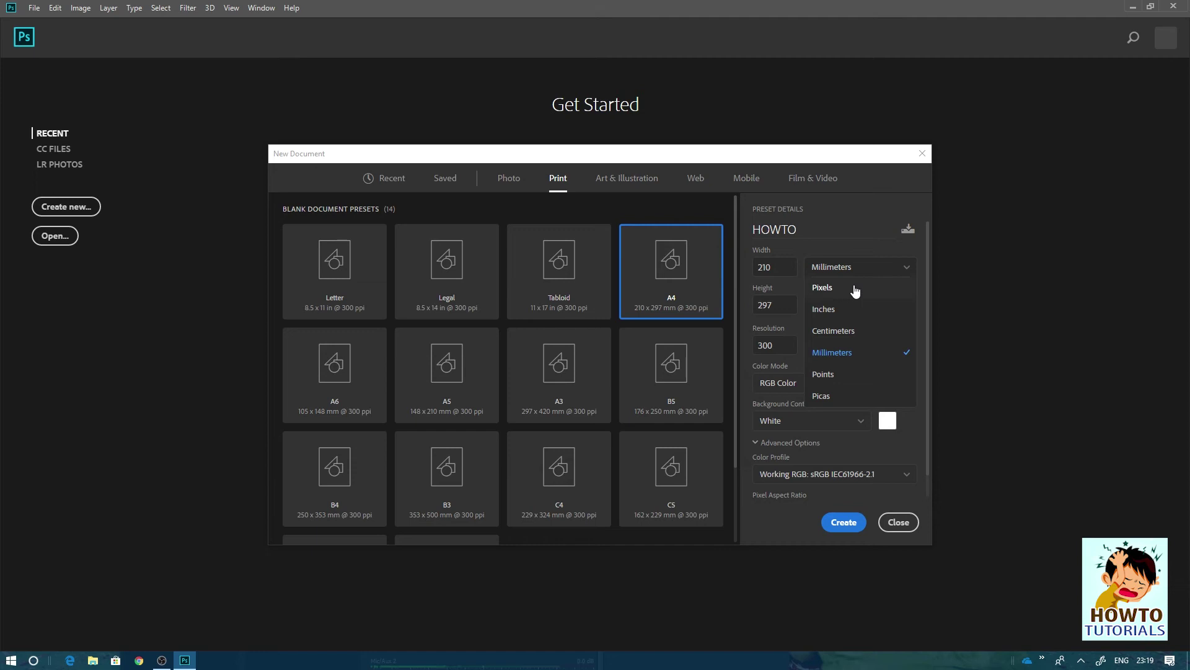
pyautogui.click(855, 290)
pyautogui.doubleClick(789, 269)
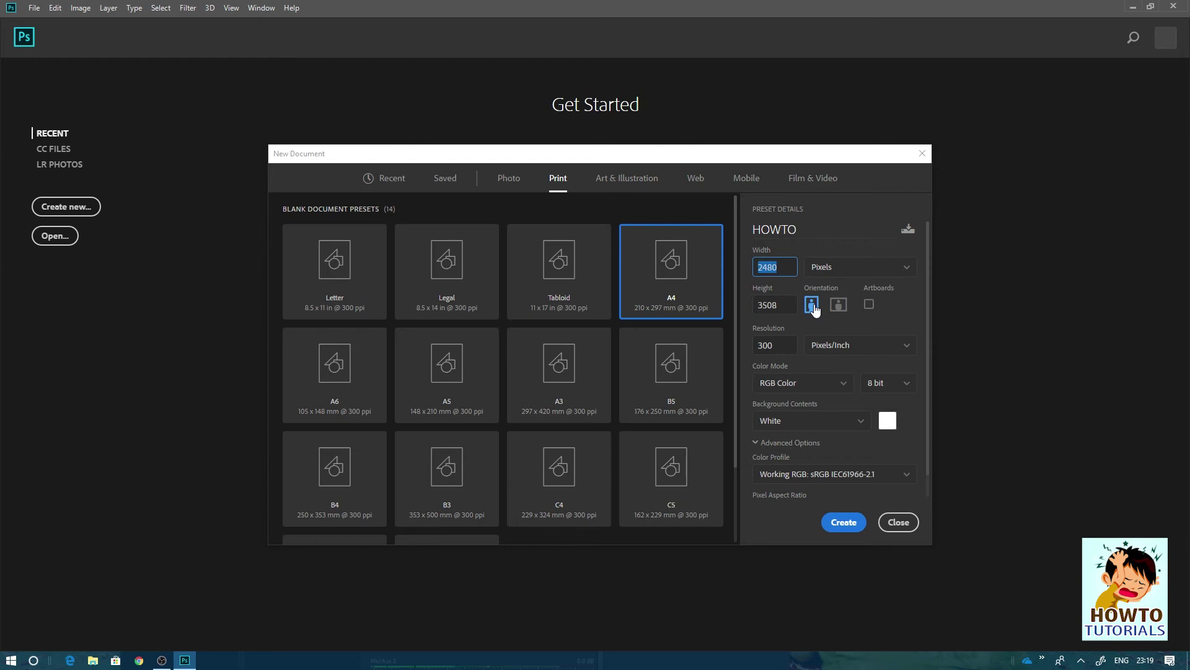
pyautogui.click(841, 306)
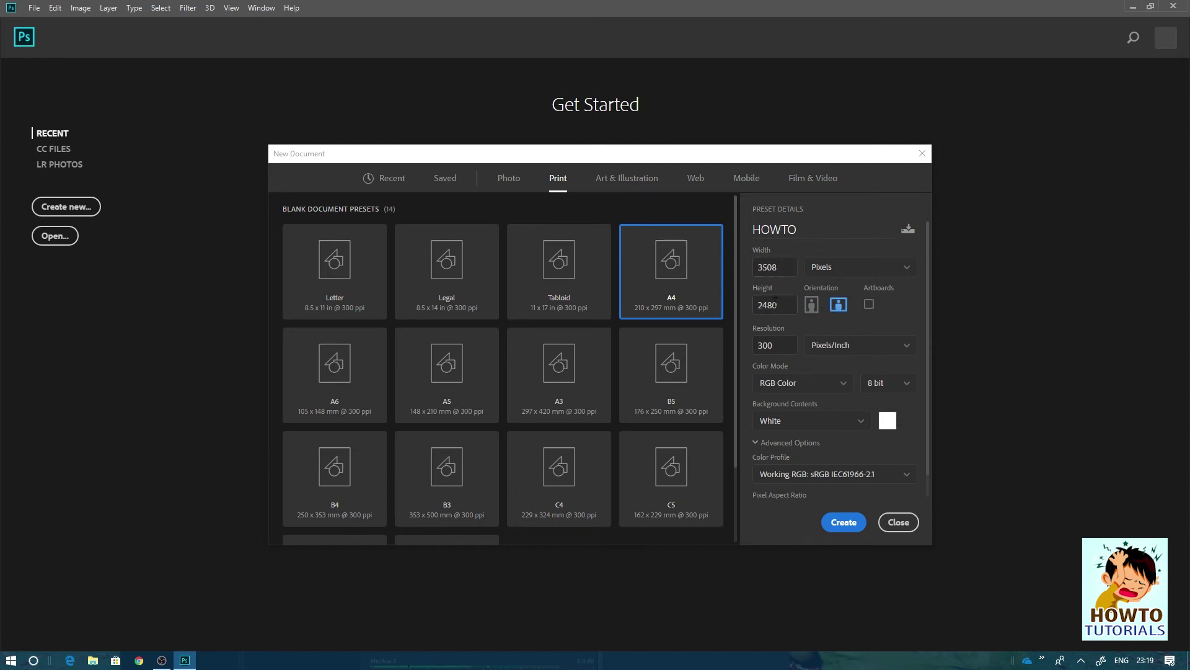
# - Confirm landscape orientation and check the resolution stays at 300 ppi
pyautogui.click(812, 305)
pyautogui.click(838, 306)
pyautogui.click(783, 347)
pyautogui.click(784, 345)
pyautogui.doubleClick(784, 345)
pyautogui.click(783, 344)
# - Set the colour mode to CMYK Color with 8-bit depth
pyautogui.click(827, 384)
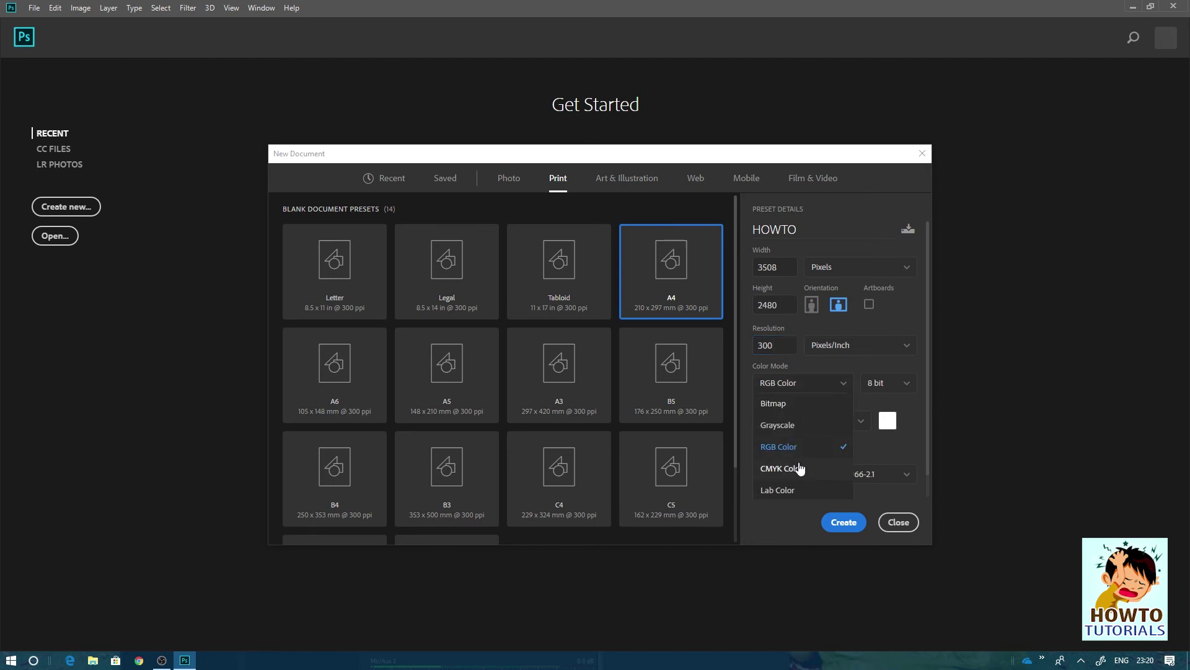
pyautogui.click(799, 468)
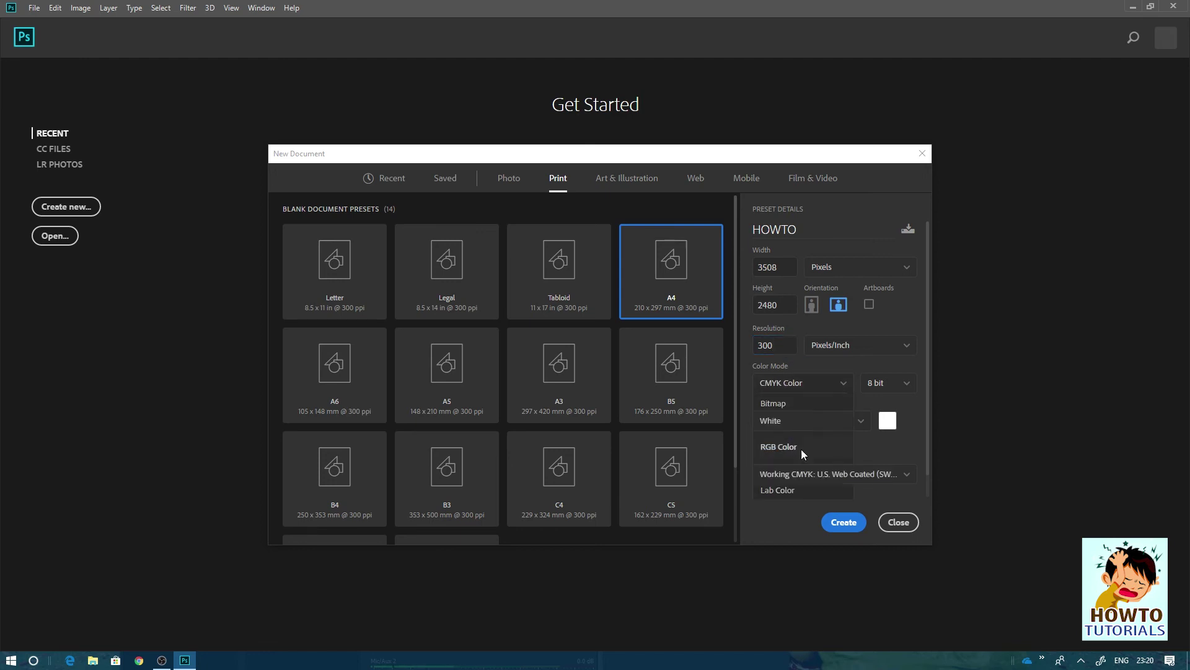
pyautogui.click(901, 388)
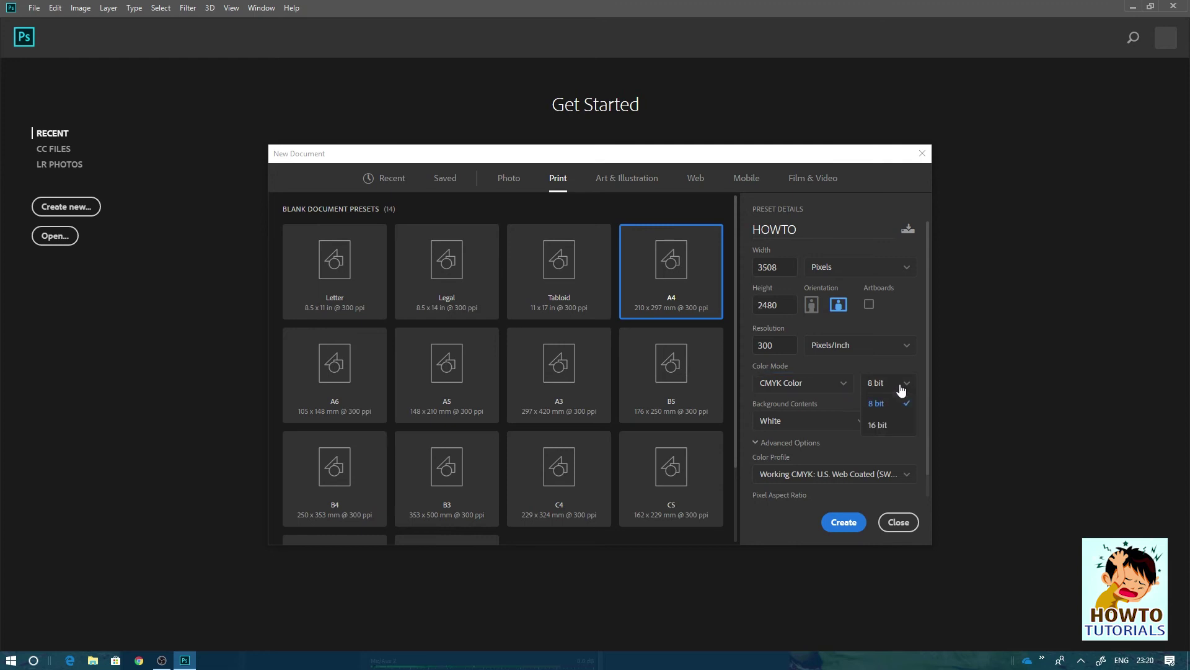
pyautogui.click(913, 447)
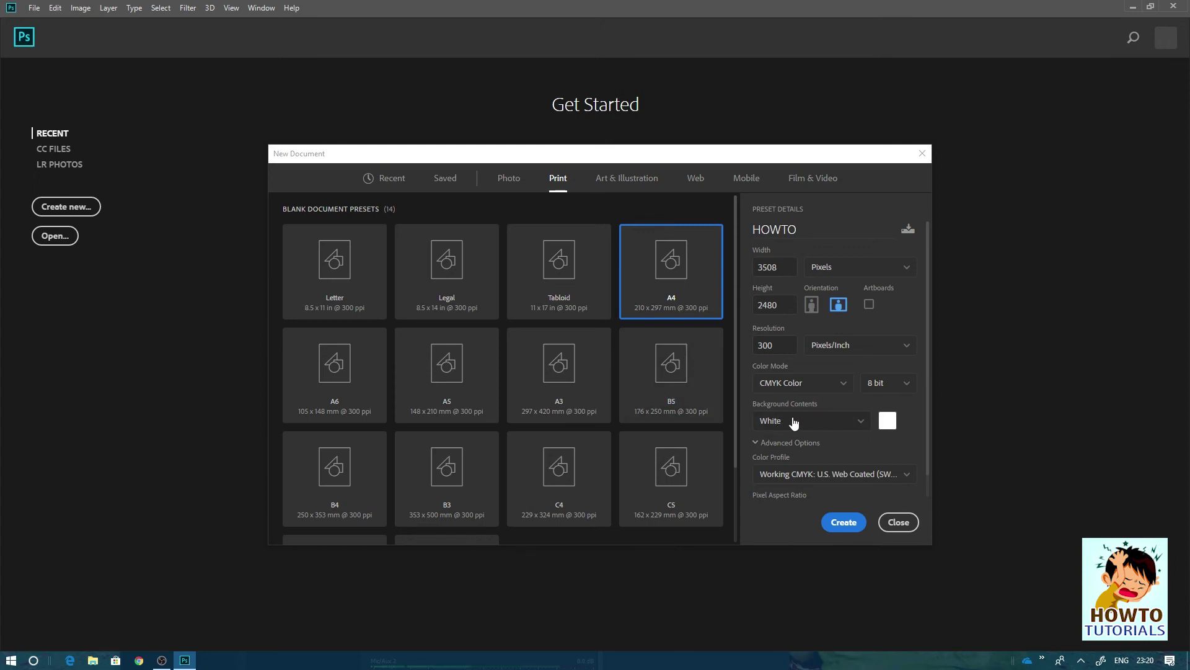
# - Set the Background Contents colour to cyan: C 100, M 0, Y 0, K 0
pyautogui.click(888, 422)
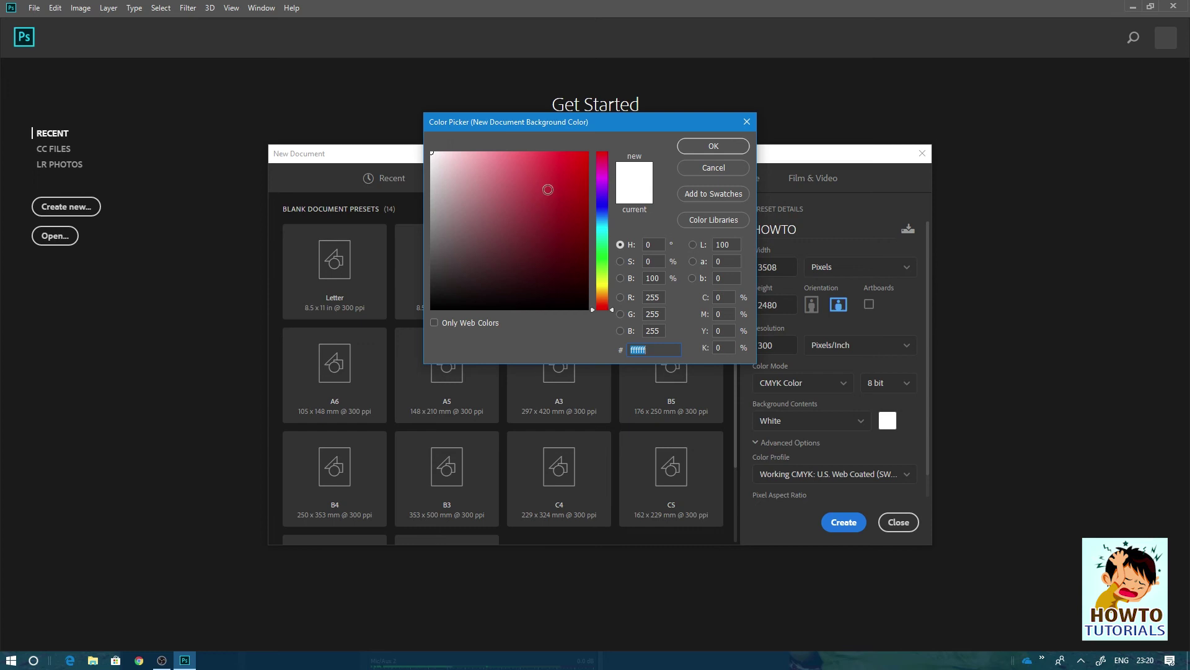
pyautogui.moveTo(555, 202); pyautogui.dragTo(600, 132)
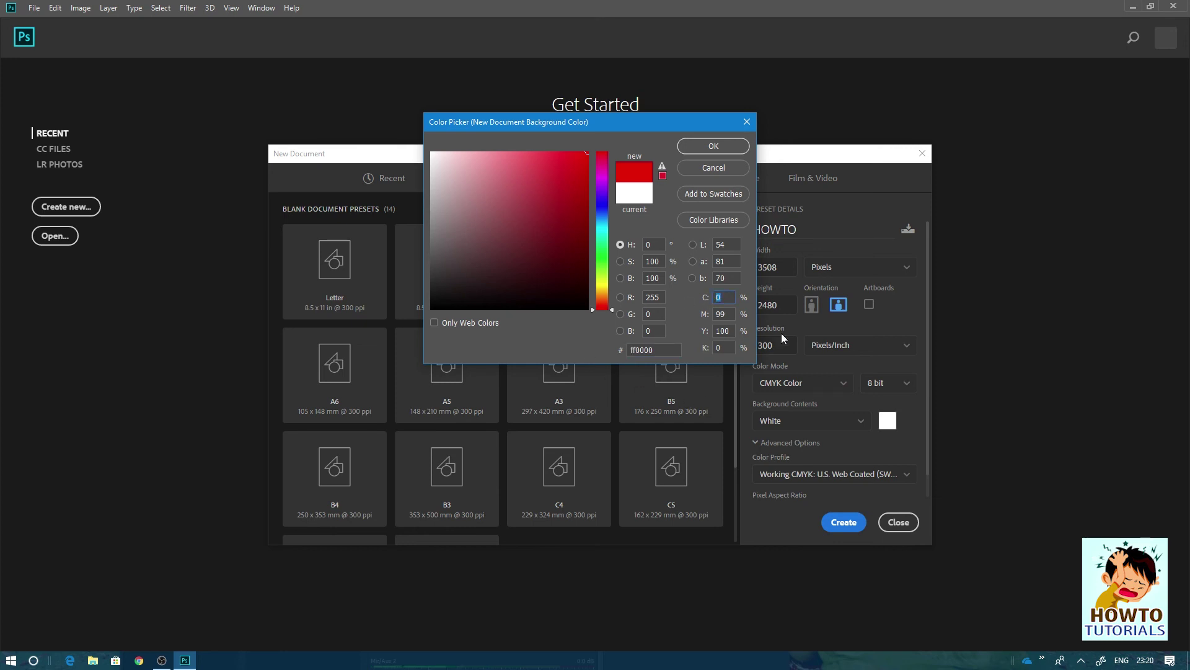
pyautogui.write('100')
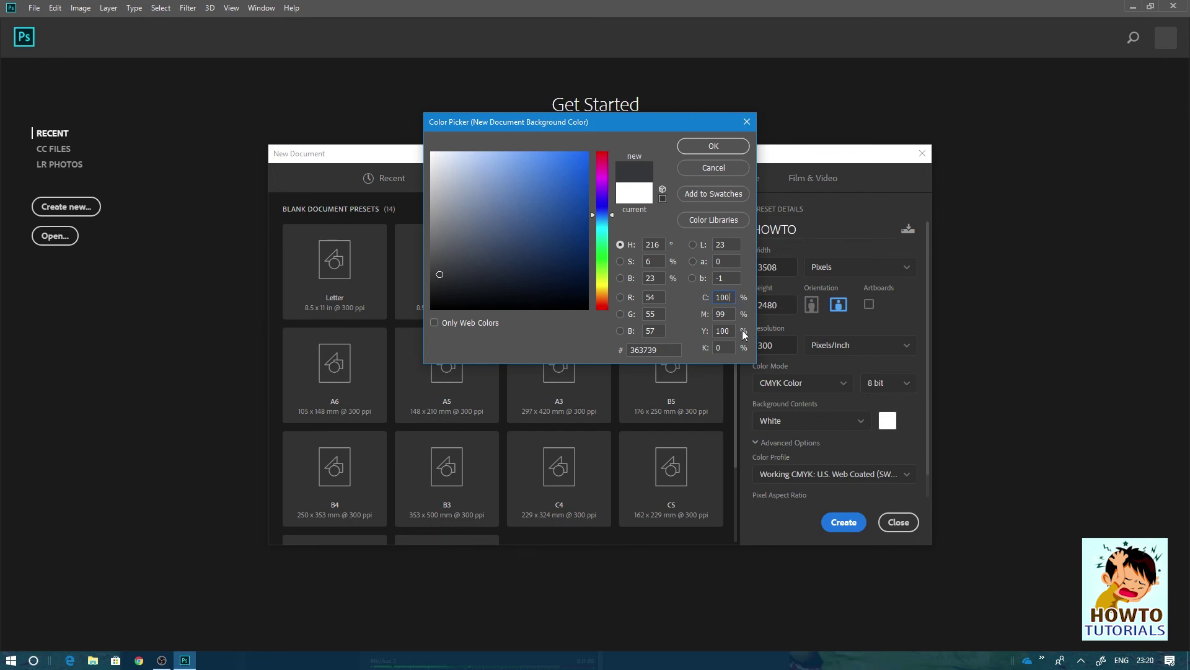
pyautogui.click(733, 313)
pyautogui.write('0')
pyautogui.click(725, 331)
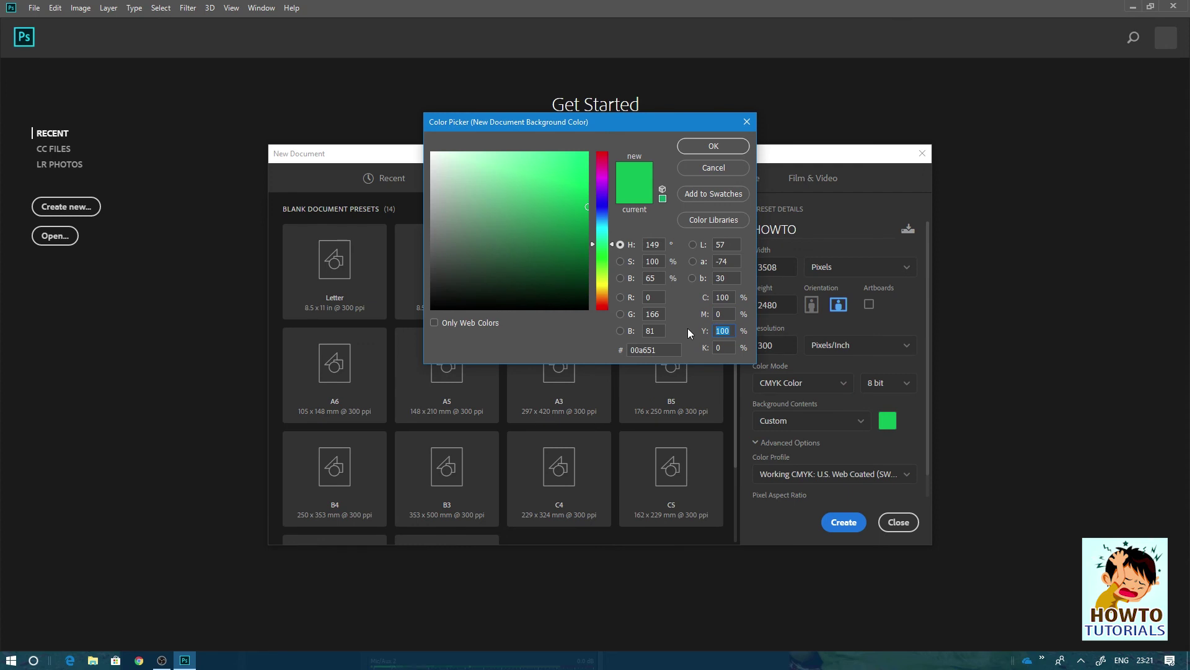
pyautogui.write('0')
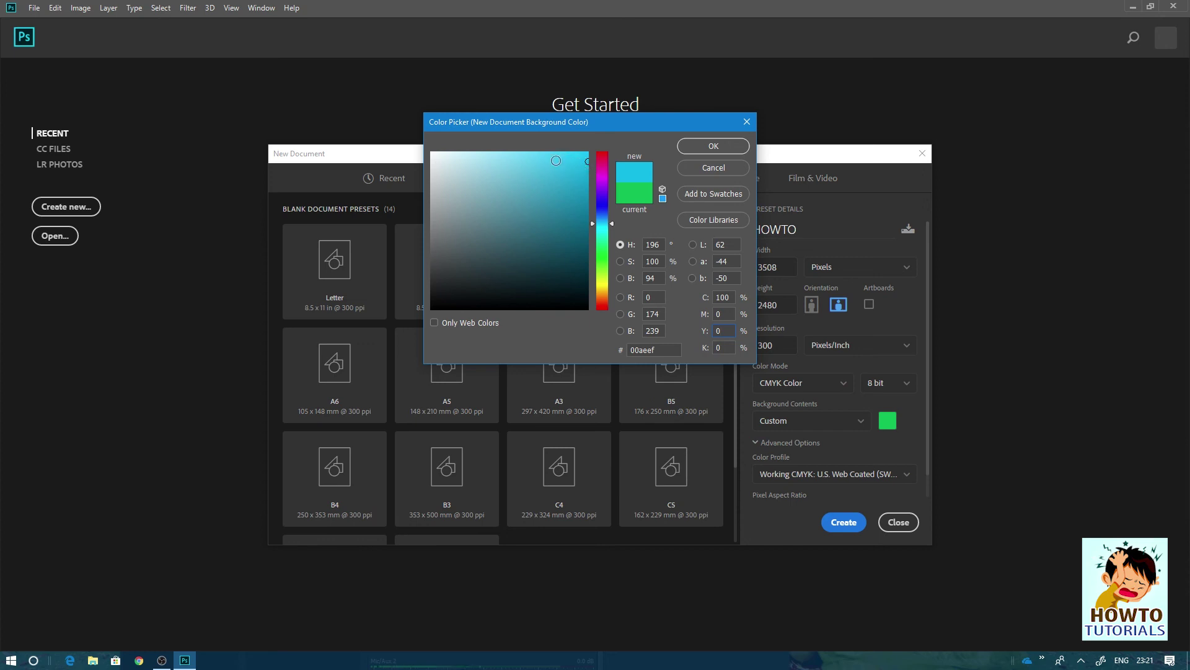
# - Accept the cyan colour, then replace the background colour with white (ffffff)
pyautogui.click(712, 147)
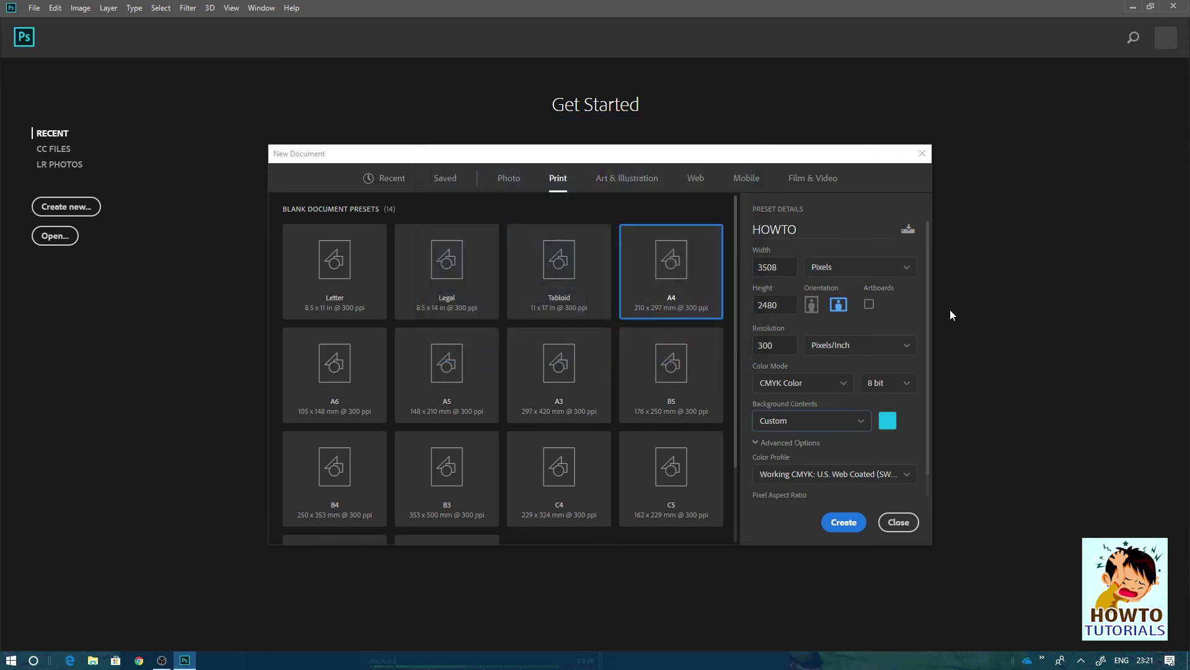
pyautogui.click(867, 418)
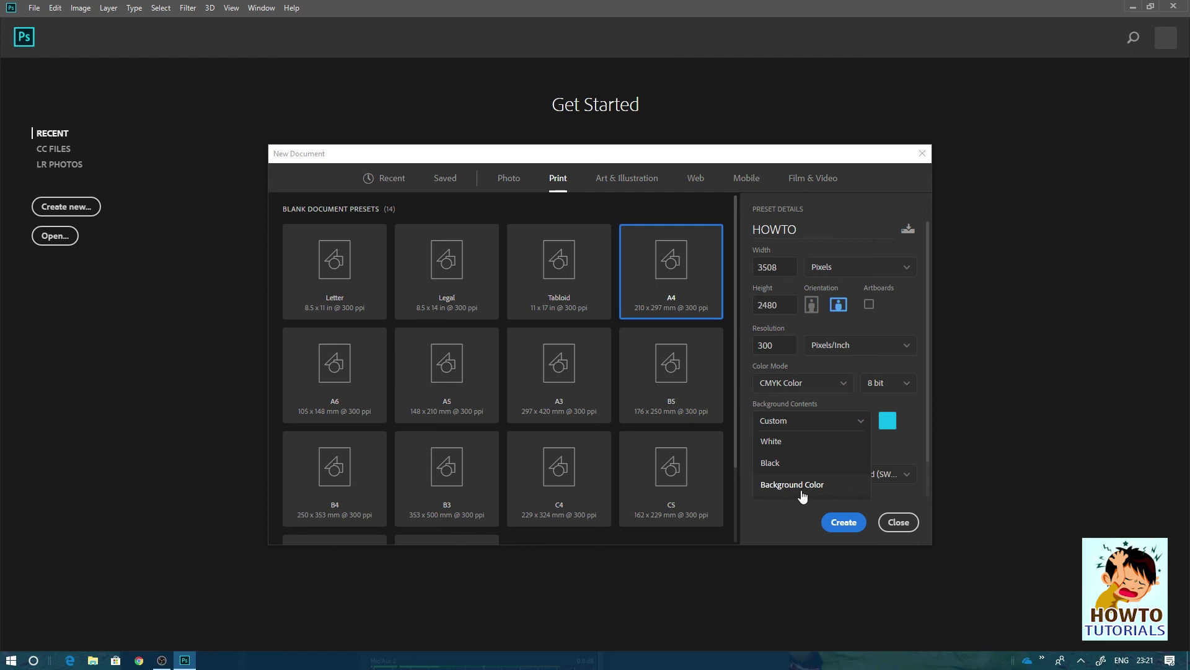
pyautogui.click(908, 431)
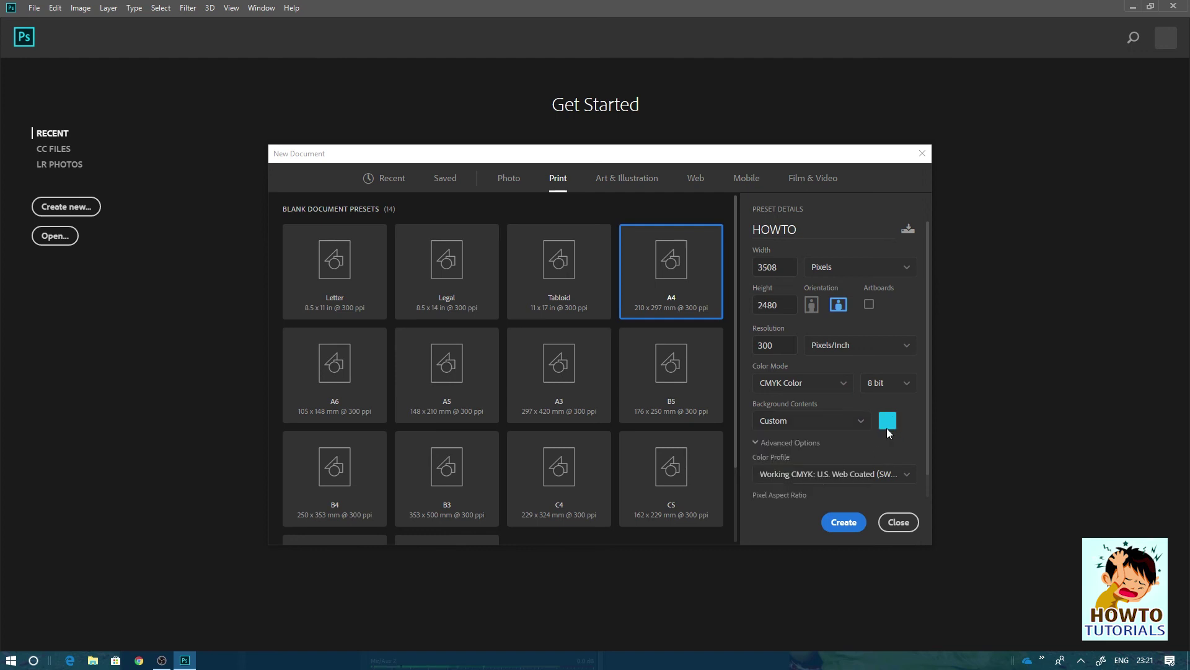
pyautogui.click(888, 420)
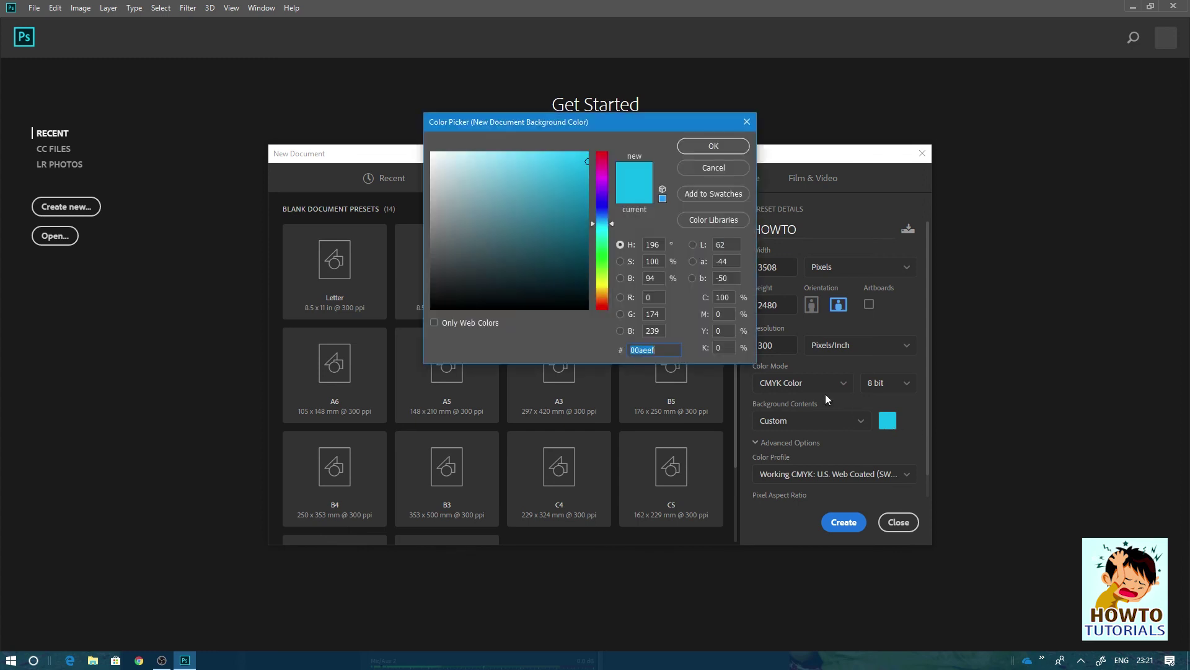
pyautogui.moveTo(462, 182); pyautogui.dragTo(432, 153)
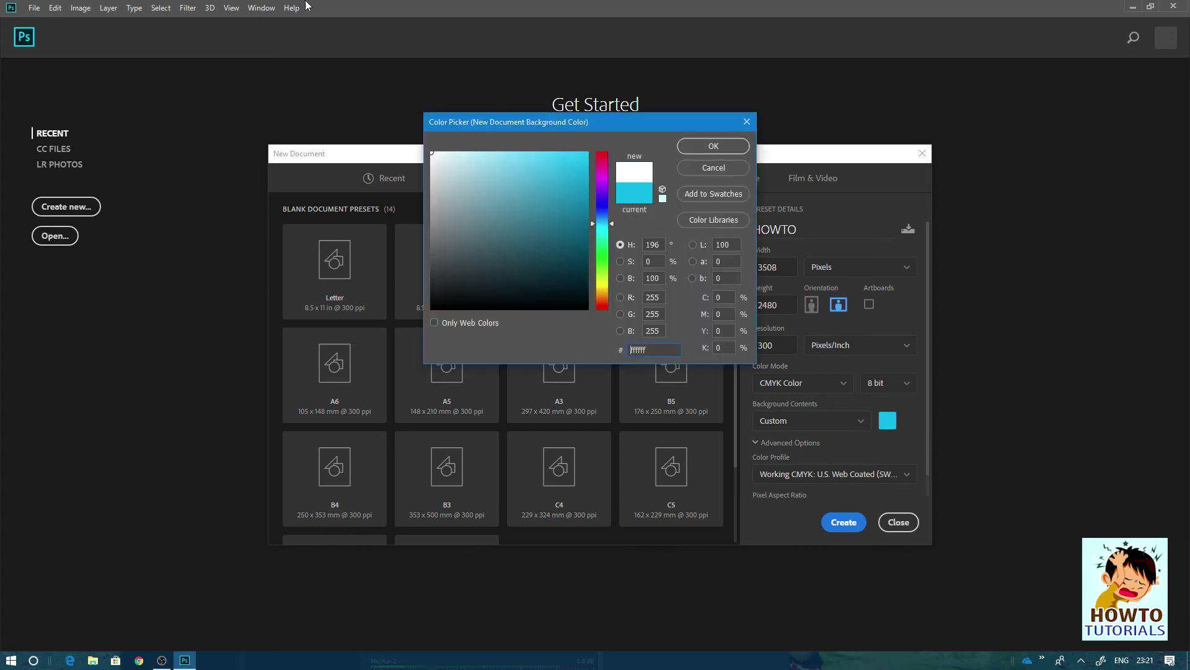
pyautogui.click(724, 147)
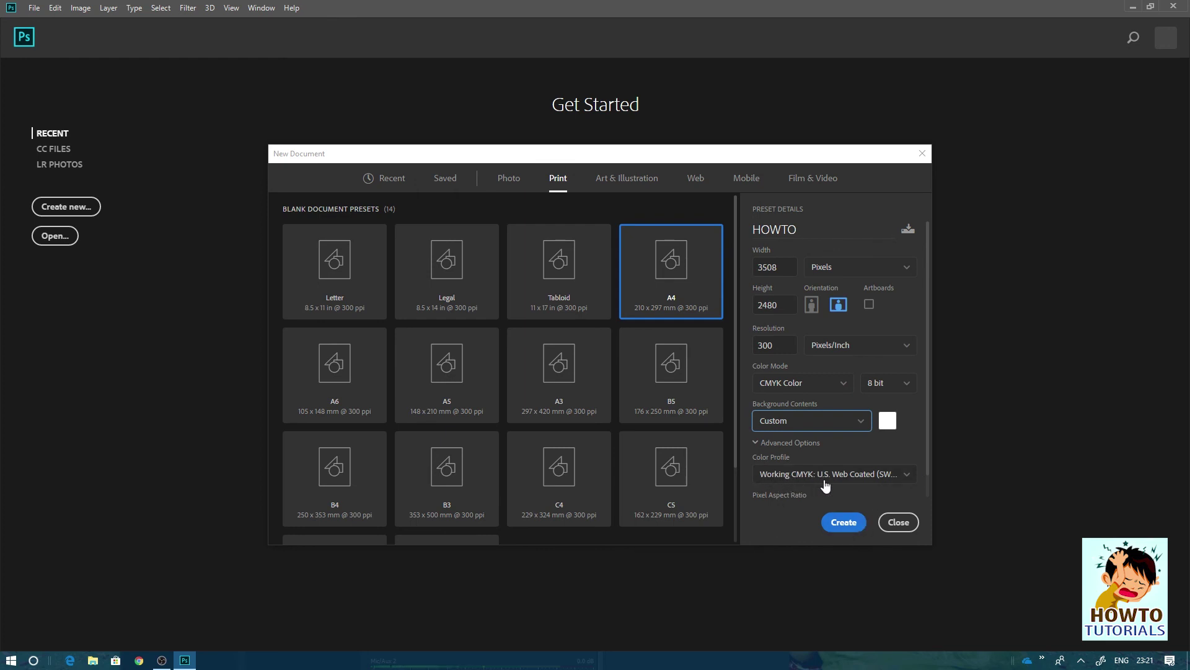
# - Create the HOWTO document: landscape A4, 3508 × 2480 px, 300 ppi, CMYK 8-bit
pyautogui.click(842, 523)
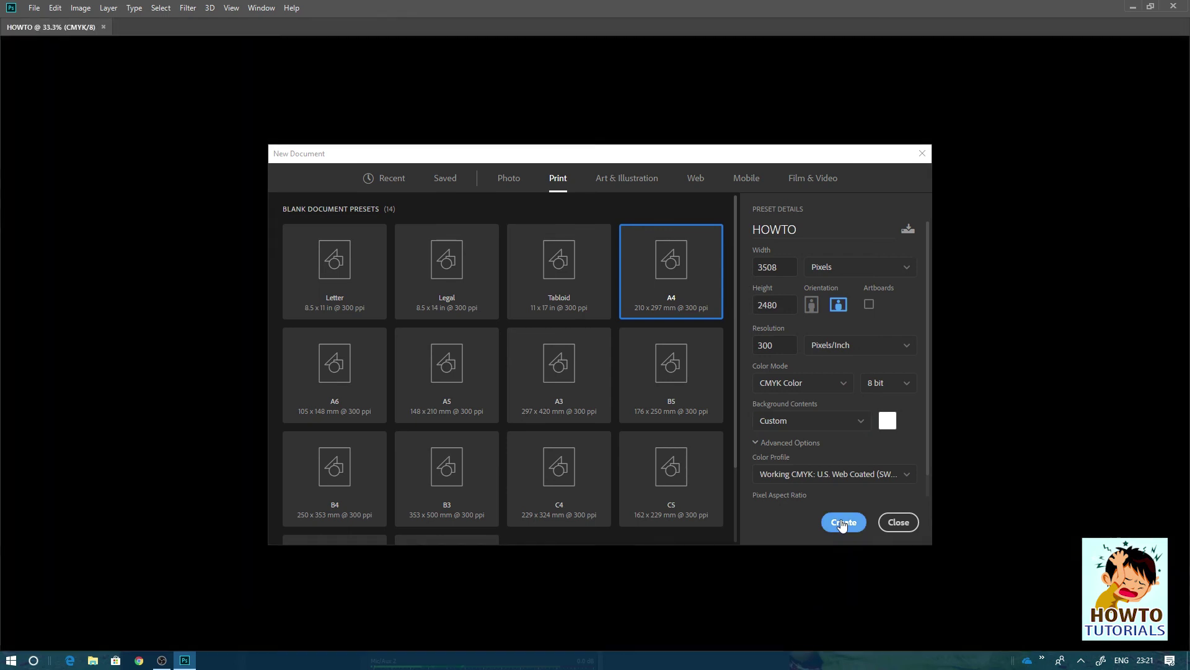